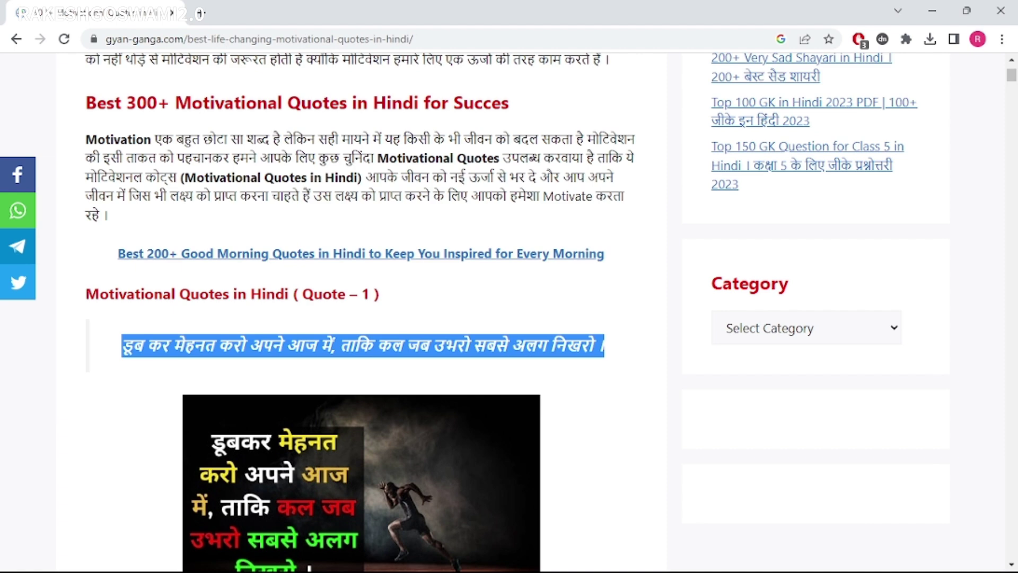
Go to pexels.com in the browser and search its free videos for "swim".
{"action": "type", "text": "pexe"}
{"action": "key", "text": "Return"}
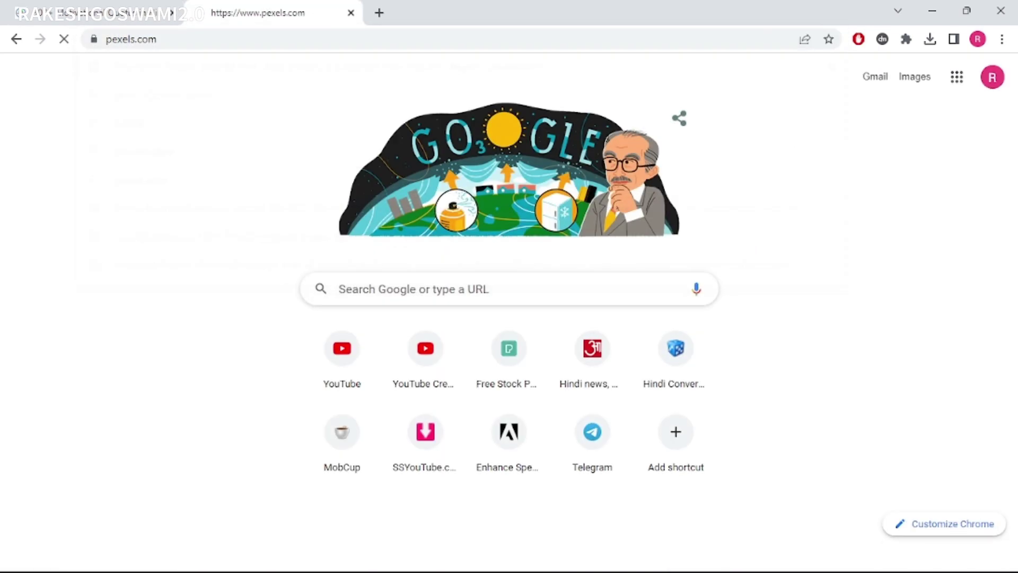
{"action": "mouse_move", "coordinate": [320, 278]}
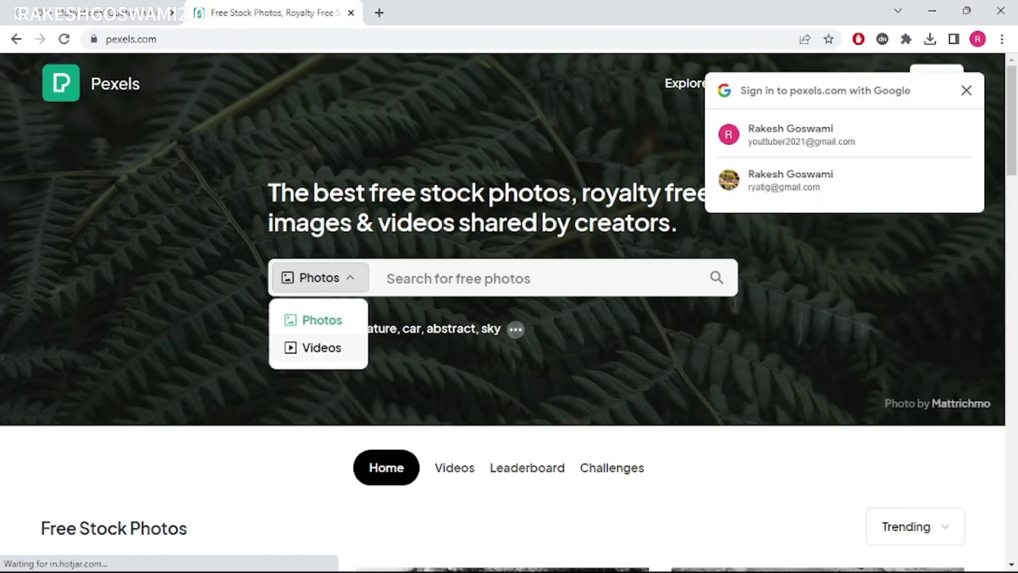
{"action": "left_click", "coordinate": [321, 347]}
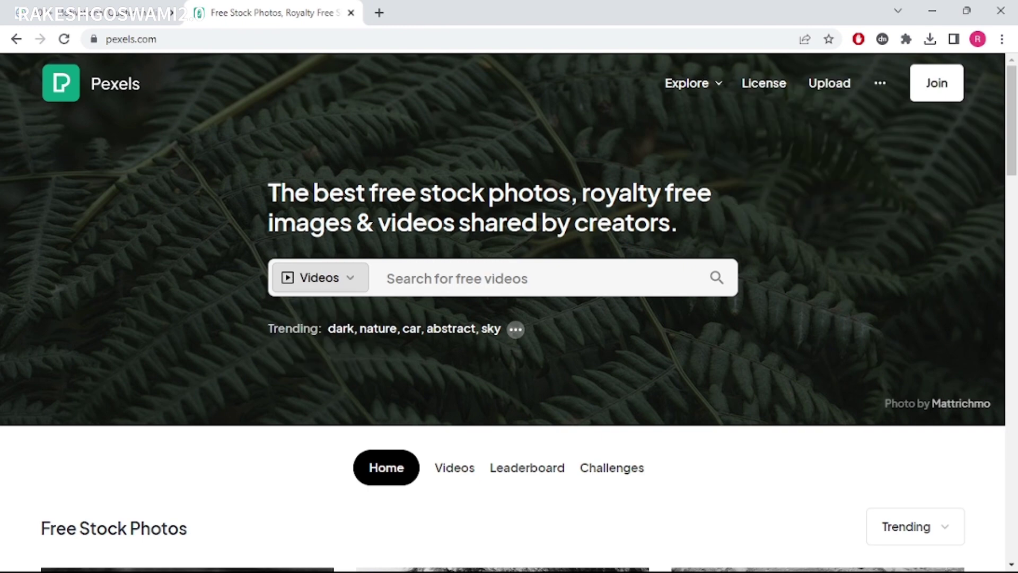
{"action": "type", "text": "swim"}
{"action": "key", "text": "Return"}
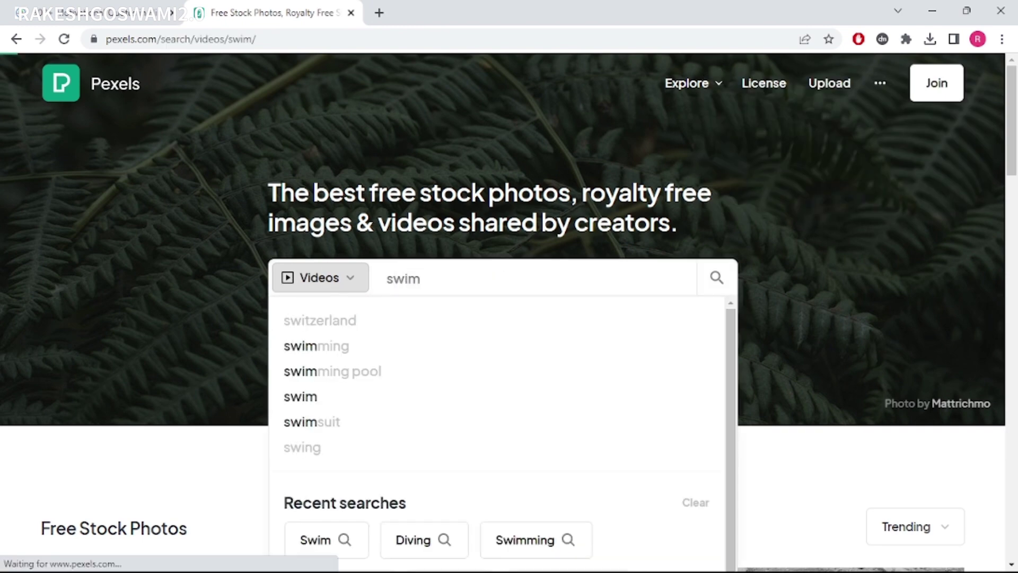
Find the clip of a diver swimming beneath a yellow kayak and download it for free.
{"action": "scroll", "coordinate": [504, 403], "scroll_direction": "down", "scroll_amount": 7}
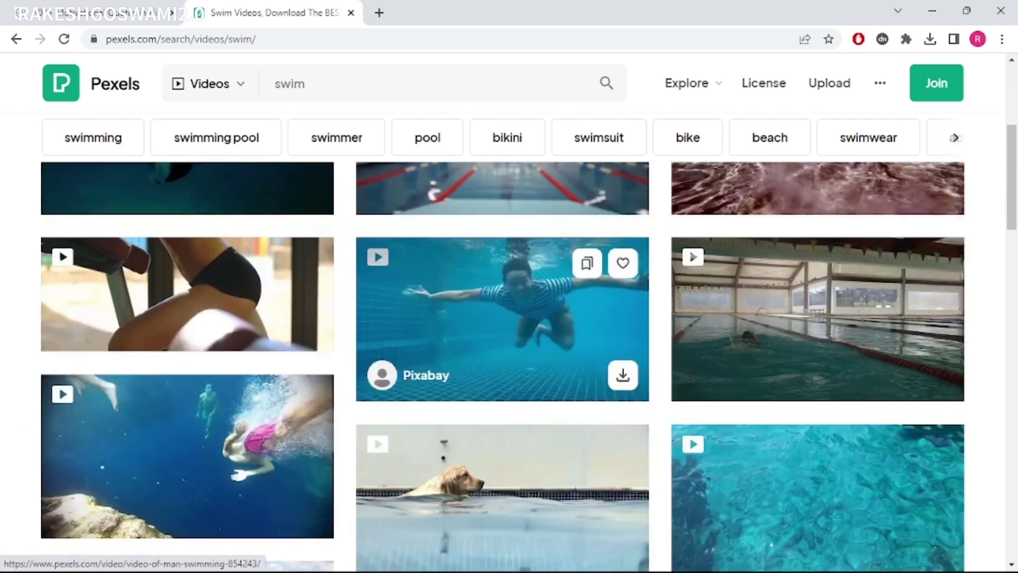
{"action": "scroll", "coordinate": [503, 424], "scroll_direction": "down", "scroll_amount": 9}
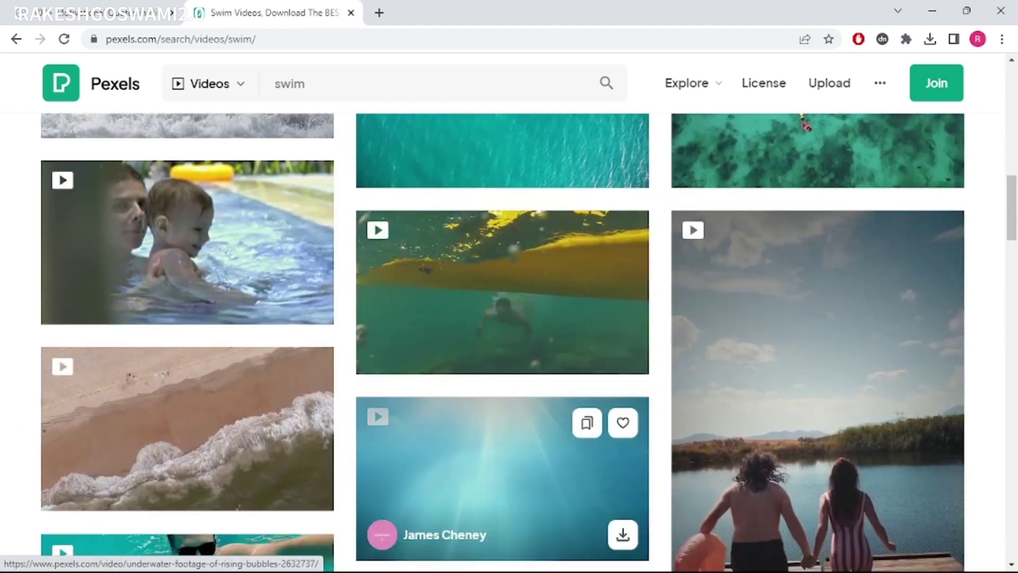
{"action": "left_click", "coordinate": [503, 318]}
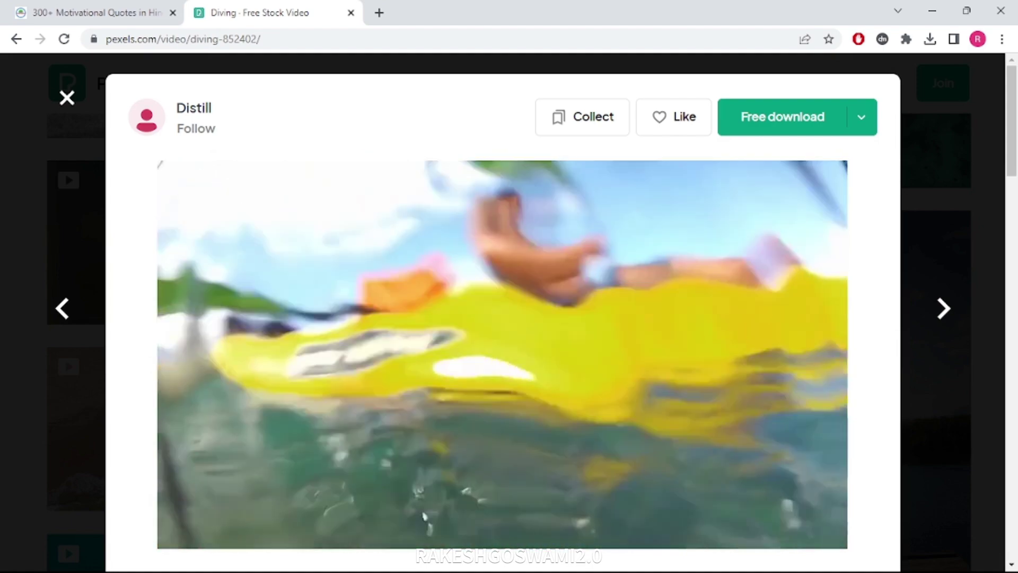
{"action": "left_click", "coordinate": [782, 117]}
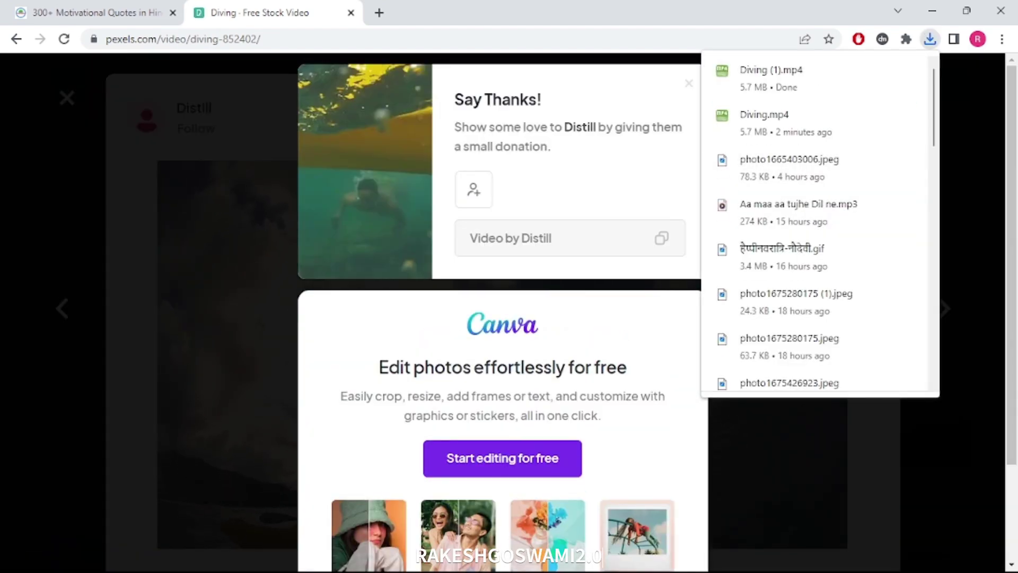
Close the Pexels page, switch to Clipchamp and create a new video project.
{"action": "key", "text": "ctrl+w"}
{"action": "key", "text": "alt+Tab"}
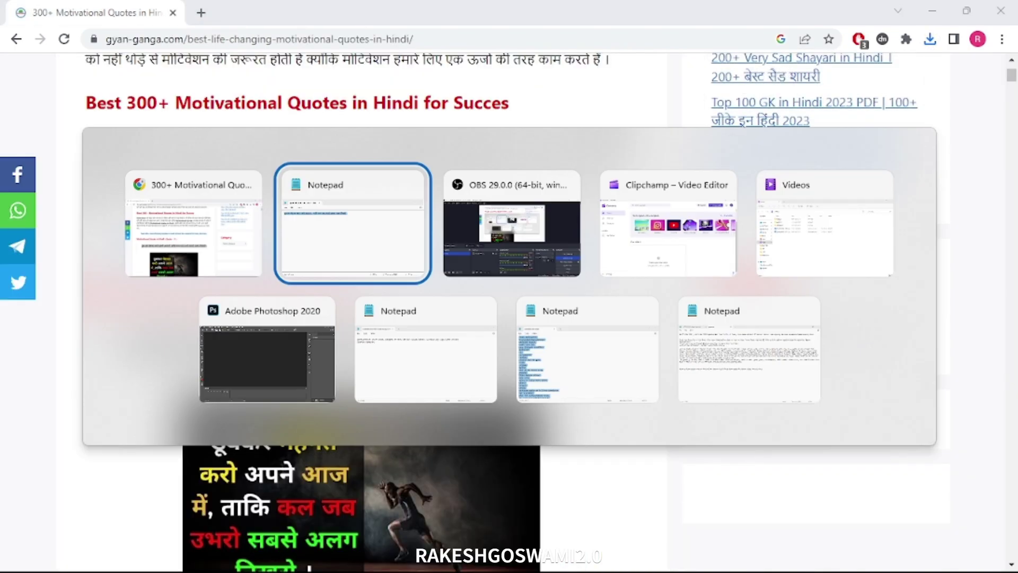
{"action": "key", "text": "alt+Tab"}
{"action": "key", "text": "alt+Tab"}
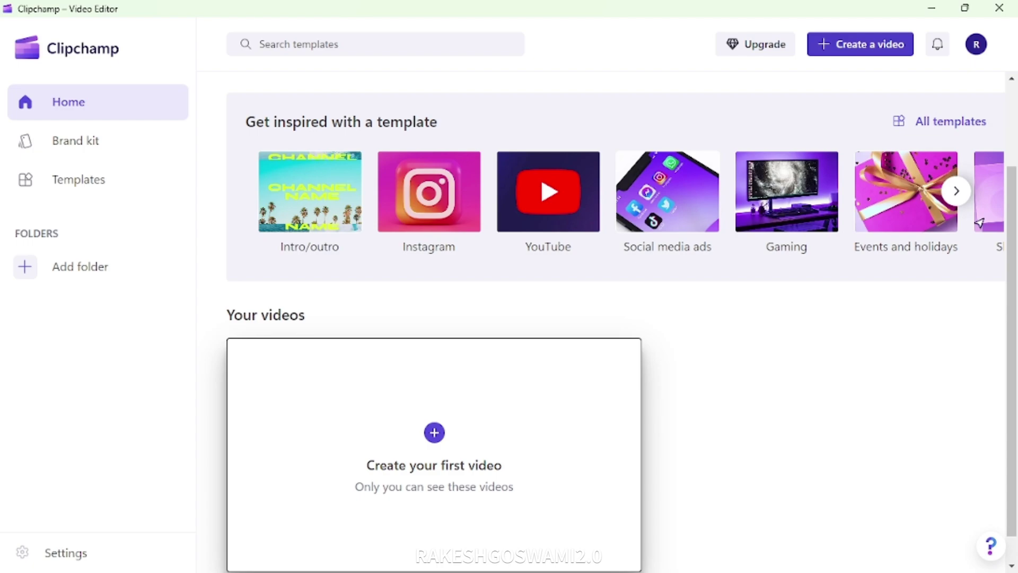
{"action": "left_click", "coordinate": [435, 455]}
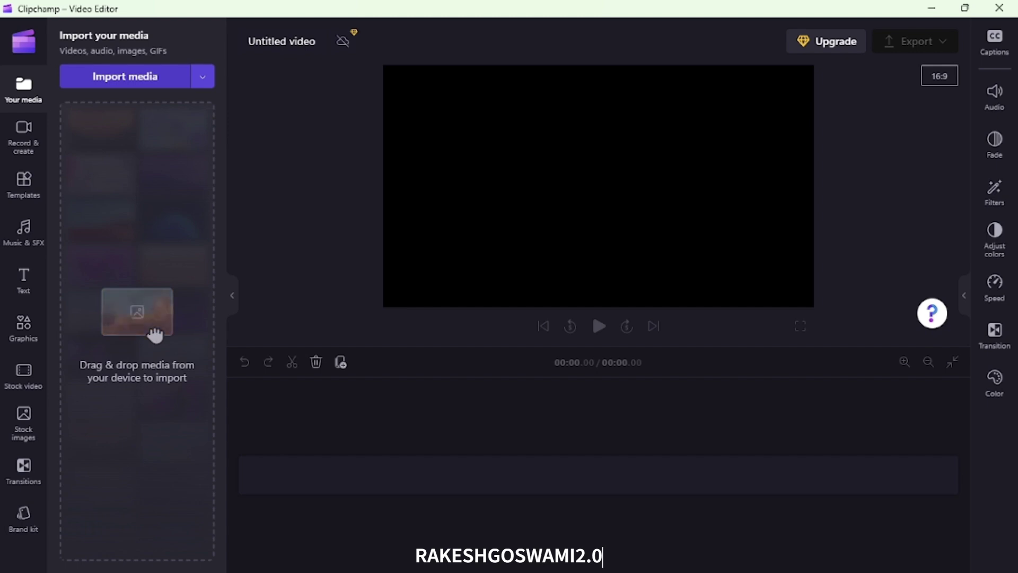
Import "Diving (1).mp4" from Downloads and place it at the start of the timeline.
{"action": "left_click", "coordinate": [125, 76]}
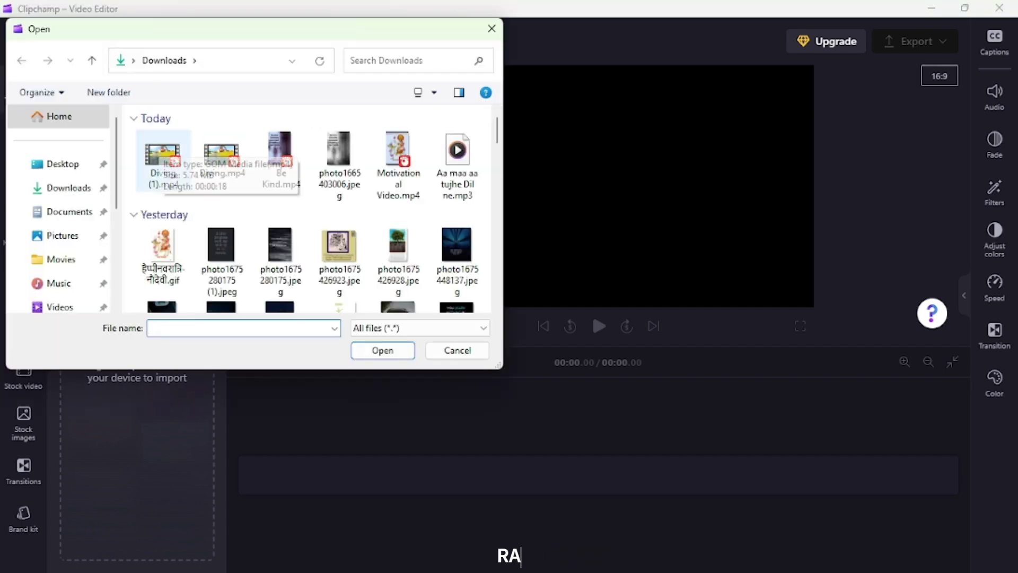
{"action": "double_click", "coordinate": [164, 161]}
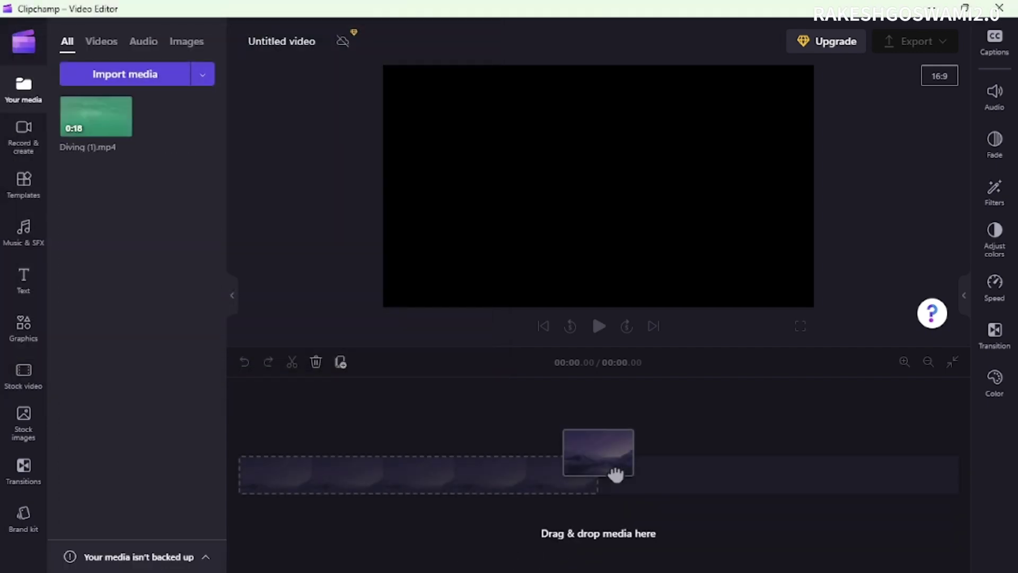
{"action": "left_click_drag", "start_coordinate": [95, 116], "coordinate": [273, 474]}
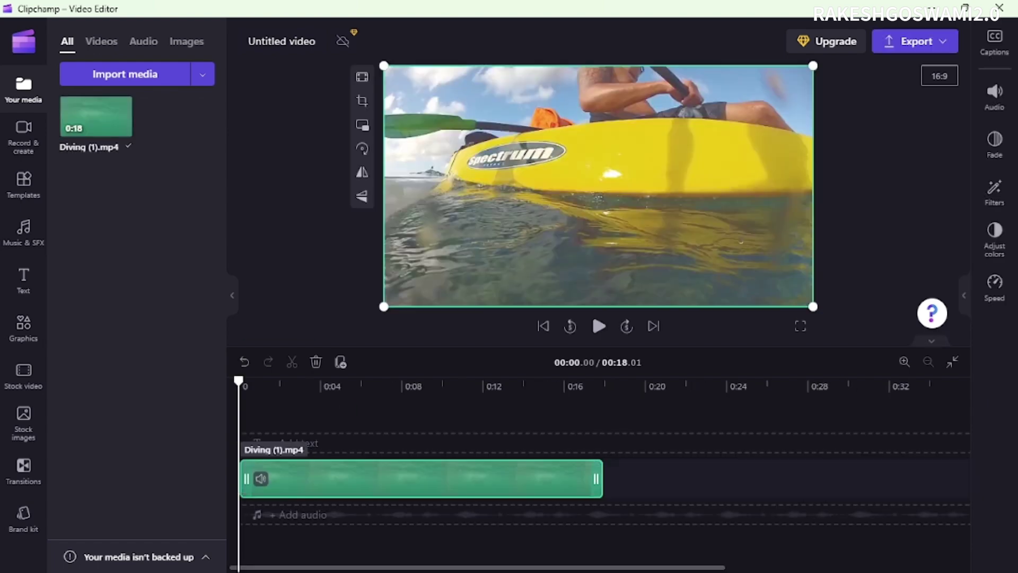
Change the video's aspect ratio to 9:16 and make the diving clip fill the whole frame.
{"action": "left_click", "coordinate": [939, 75]}
{"action": "left_click", "coordinate": [939, 114]}
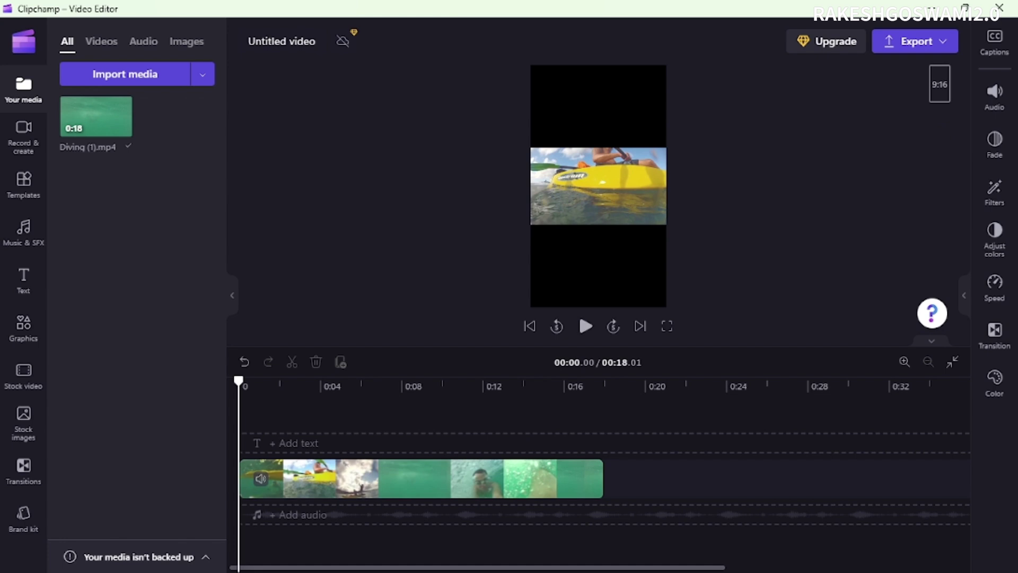
{"action": "left_click", "coordinate": [584, 175]}
{"action": "left_click", "coordinate": [509, 158]}
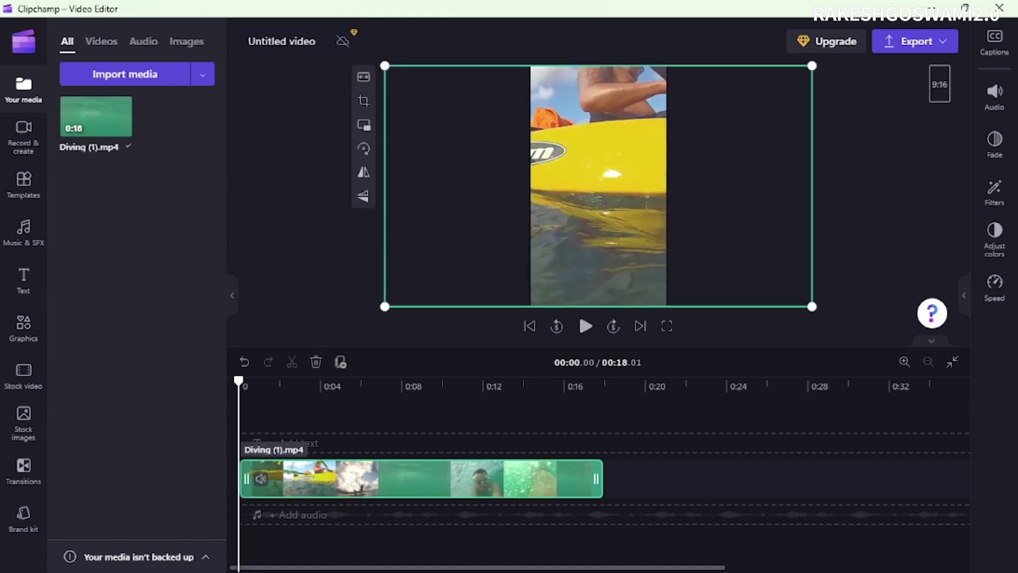
Play the video through to check the diving clip in the vertical frame.
{"action": "key", "text": "space"}
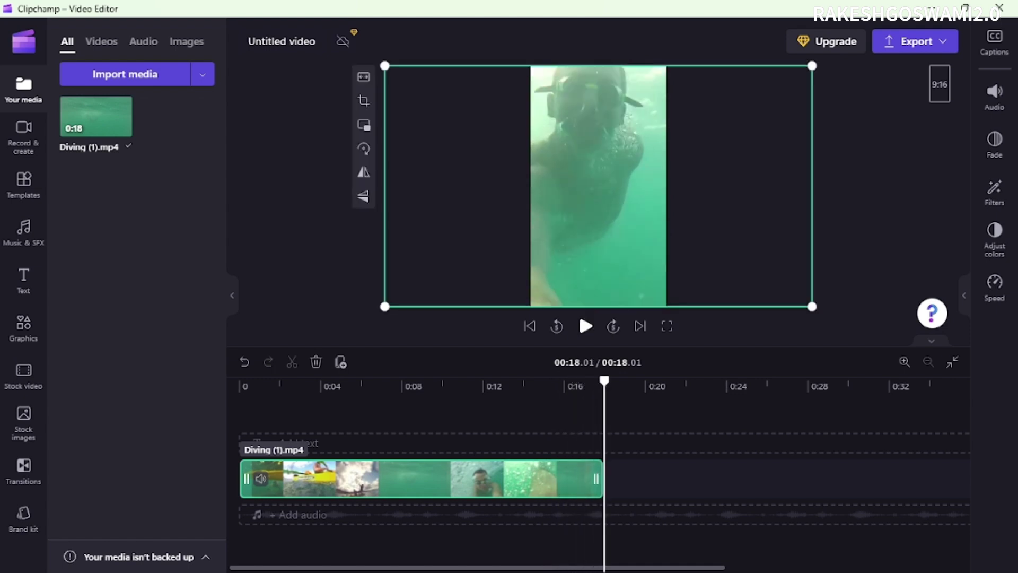
{"action": "key", "text": "space"}
{"action": "key", "text": "space"}
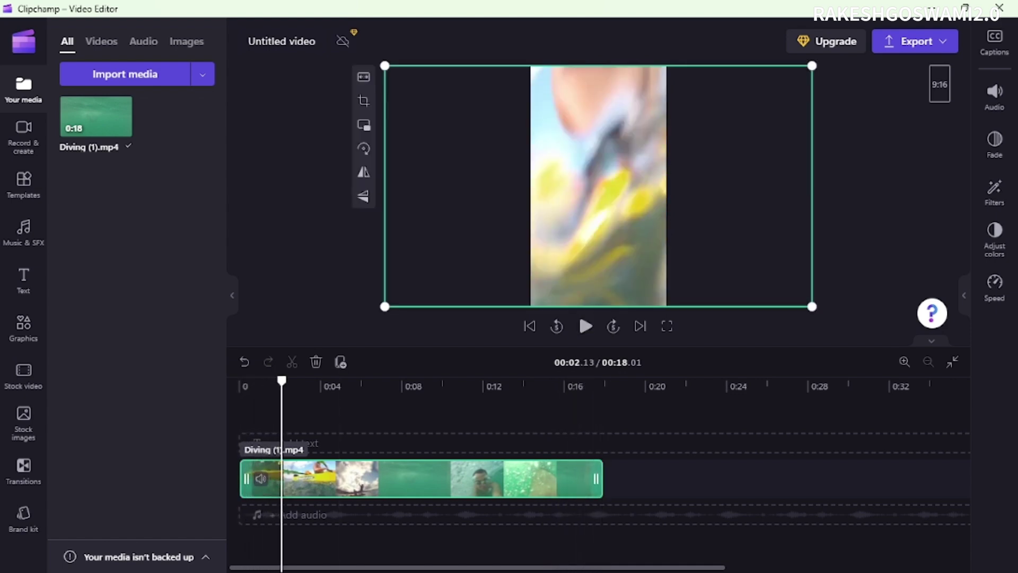
Add a plain text element above the diving clip, beginning at the start of the timeline.
{"action": "left_click", "coordinate": [23, 280]}
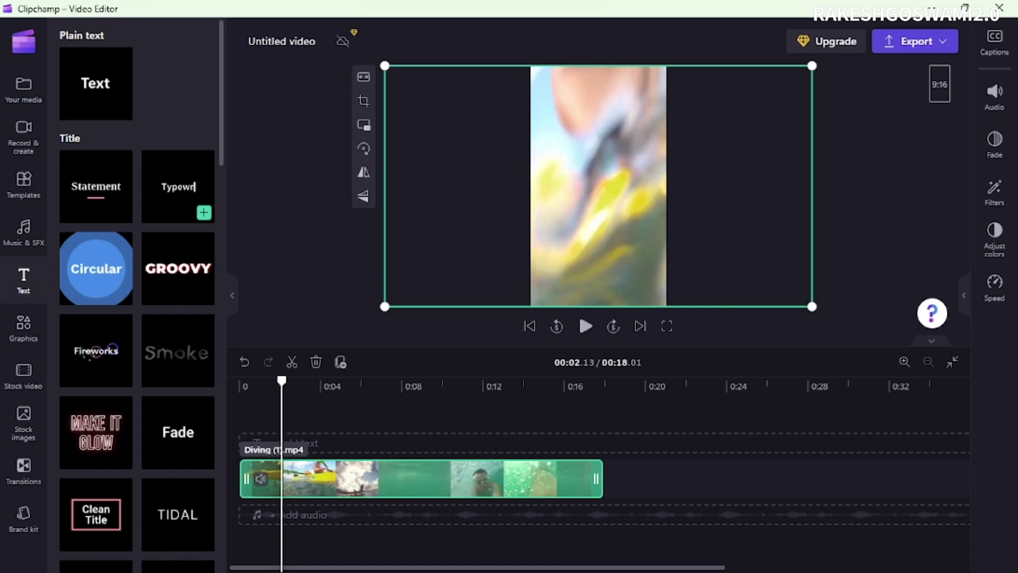
{"action": "left_click_drag", "start_coordinate": [96, 83], "coordinate": [329, 451]}
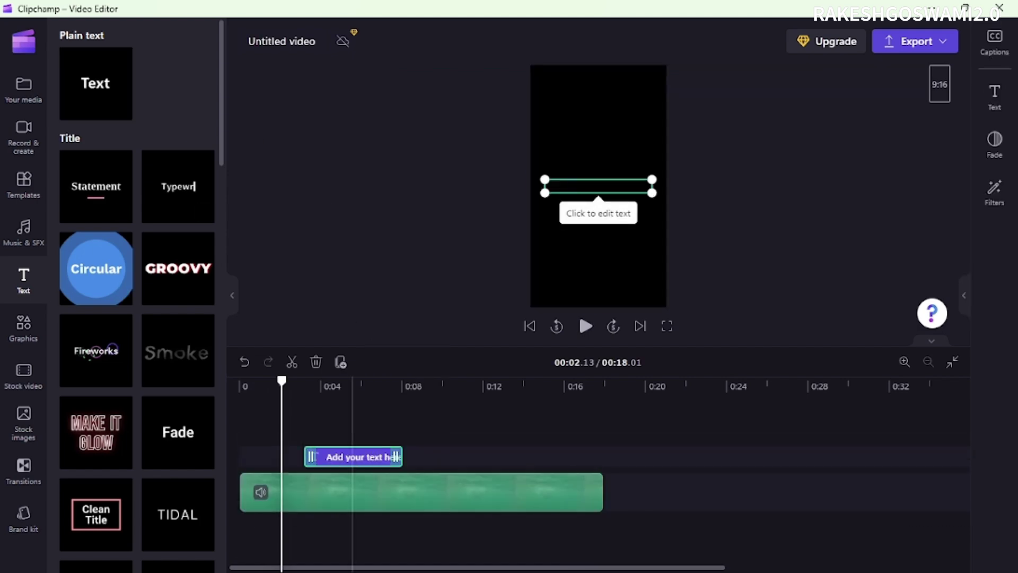
{"action": "left_click_drag", "start_coordinate": [401, 457], "coordinate": [349, 457]}
Replace the placeholder text with "डूब कर मेहनत करो अपने आज में, ताकि कल जब उभरो सबसे अलग निखरो ।".
{"action": "left_click", "coordinate": [994, 97]}
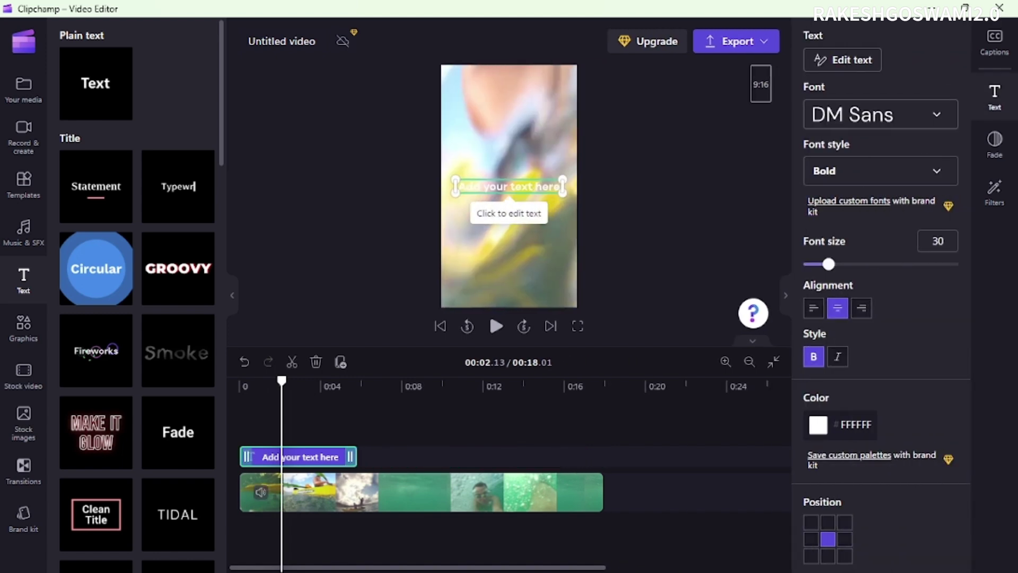
{"action": "left_click", "coordinate": [509, 186]}
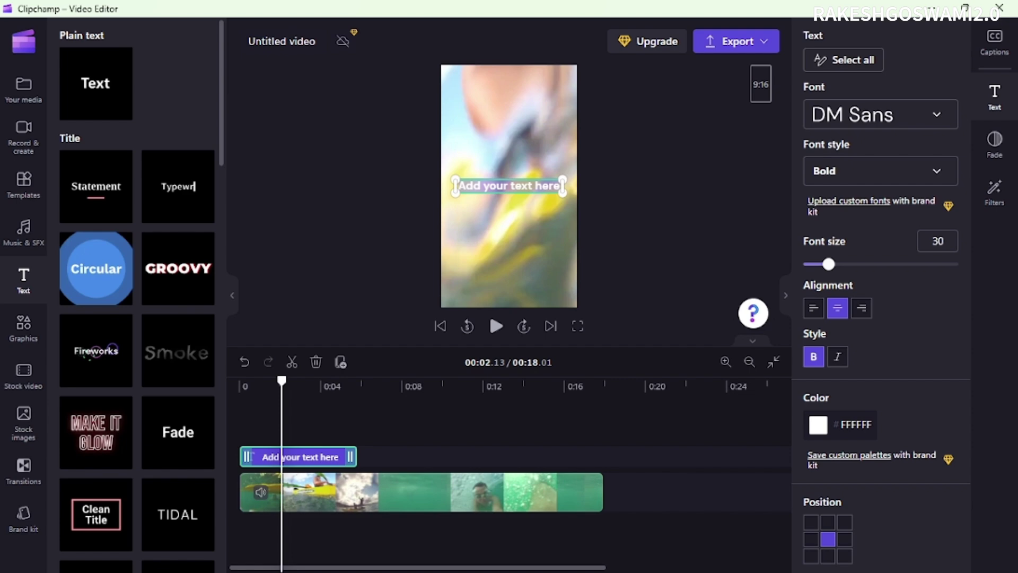
{"action": "type", "text": "डूब कर मेहनत करो अपने सपनों में, ताकि कल जब तुम सबसे अलग निखरो"}
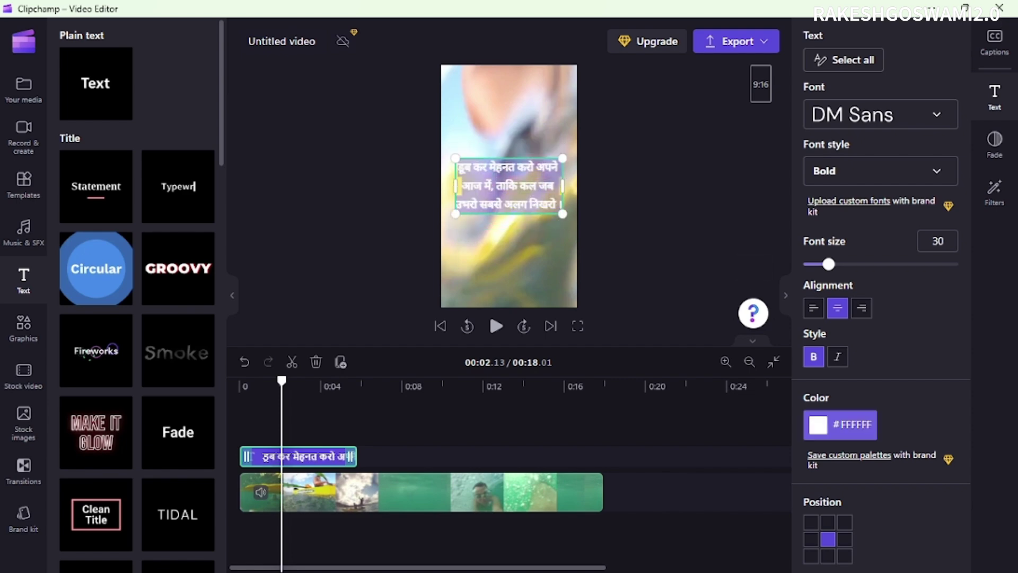
Change the quote text's color to red, #FB2424, using a custom color.
{"action": "left_click", "coordinate": [818, 424]}
{"action": "left_click", "coordinate": [852, 445]}
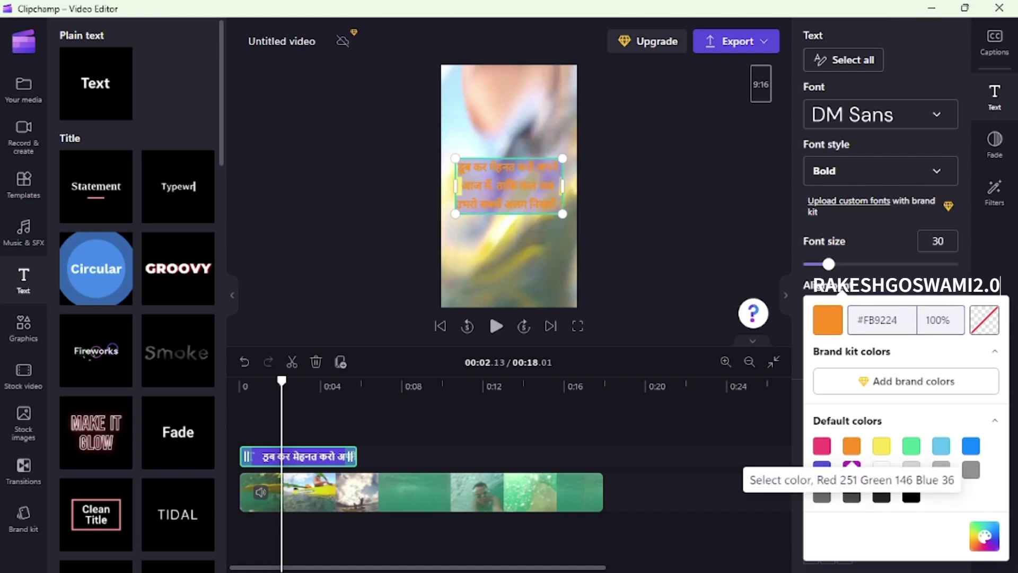
{"action": "left_click", "coordinate": [984, 535]}
{"action": "left_click_drag", "start_coordinate": [828, 484], "coordinate": [814, 484]}
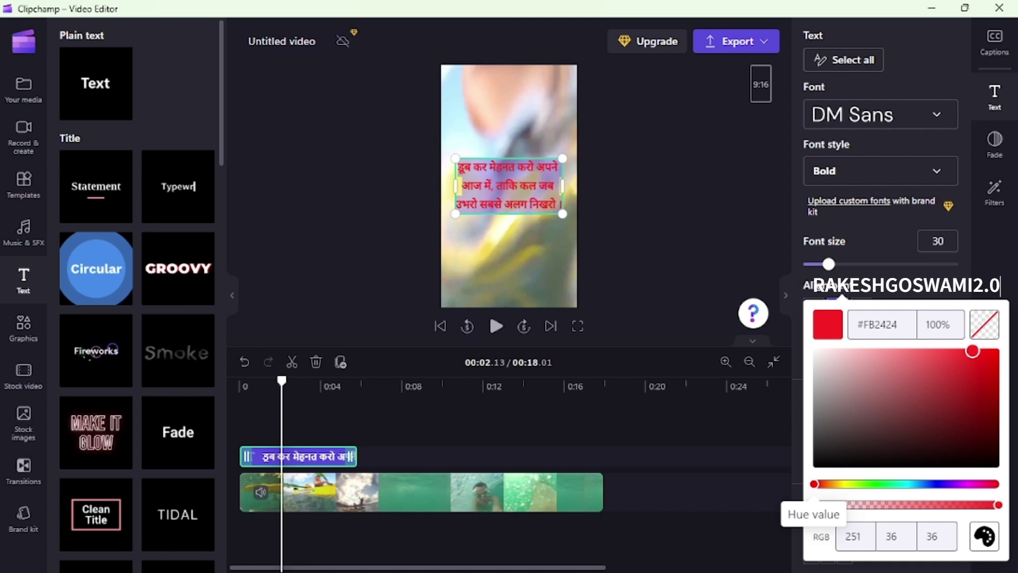
{"action": "left_click", "coordinate": [505, 186]}
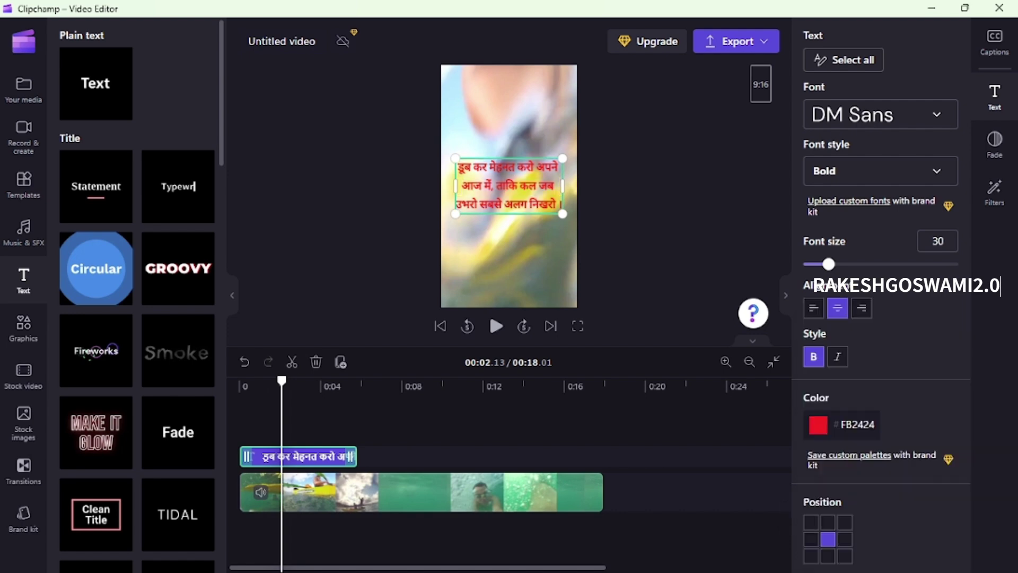
Move the quote text from the center to the upper part of the video frame.
{"action": "left_click", "coordinate": [509, 265]}
{"action": "key", "text": "Escape"}
{"action": "left_click", "coordinate": [509, 185]}
{"action": "left_click_drag", "start_coordinate": [509, 186], "coordinate": [509, 127]}
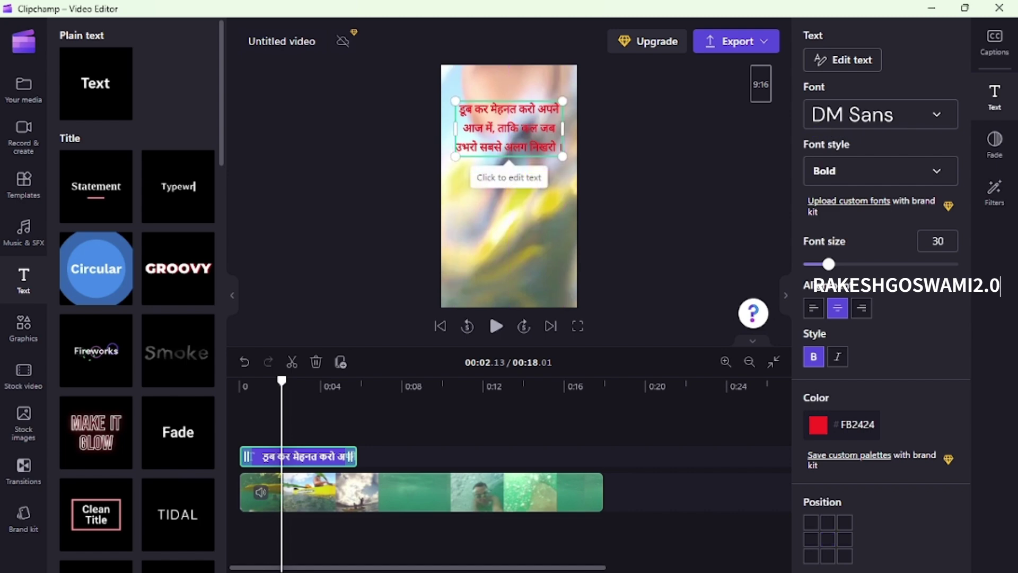
Extend the quote text to about 13 seconds on the timeline and preview the video from the beginning.
{"action": "left_click_drag", "start_coordinate": [350, 457], "coordinate": [500, 457]}
{"action": "left_click", "coordinate": [440, 326]}
{"action": "key", "text": "space"}
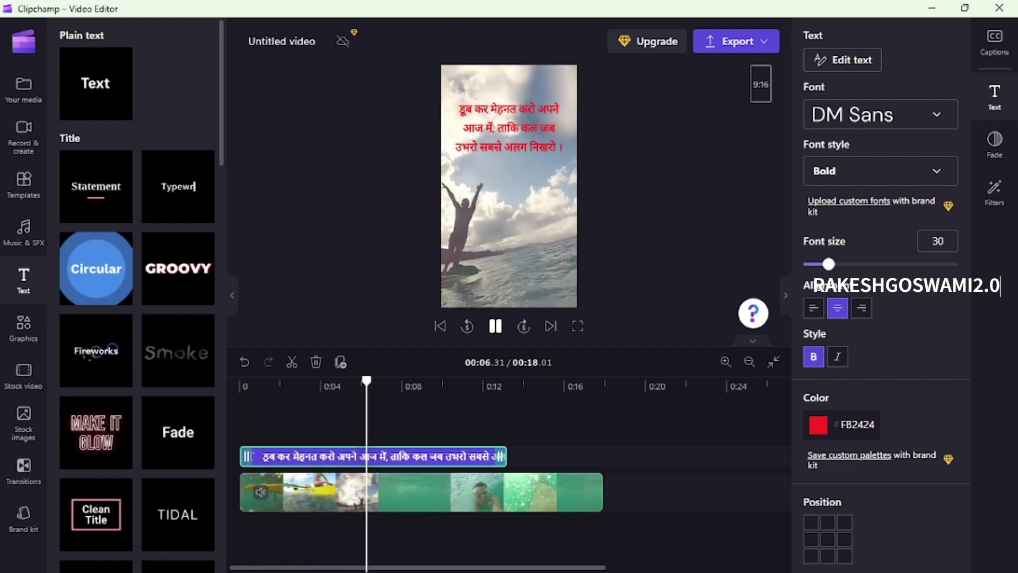
{"action": "key", "text": "space"}
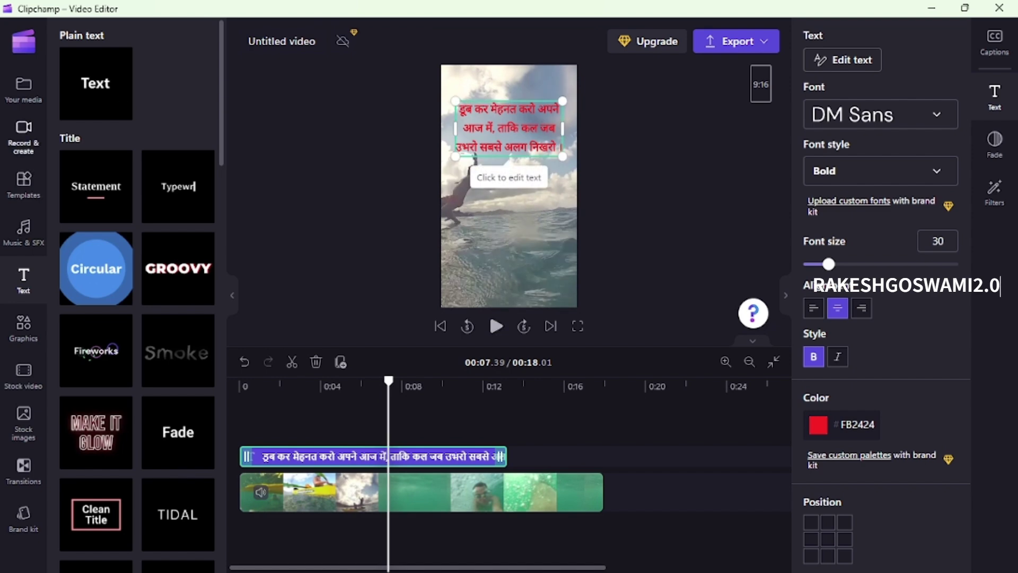
Start a text-to-speech recording with the script "डूब कर मेहनत करो अपने आज में, ताकि कल जब उभरो सबसे अलग निखरो ।".
{"action": "left_click", "coordinate": [23, 137]}
{"action": "left_click", "coordinate": [143, 352]}
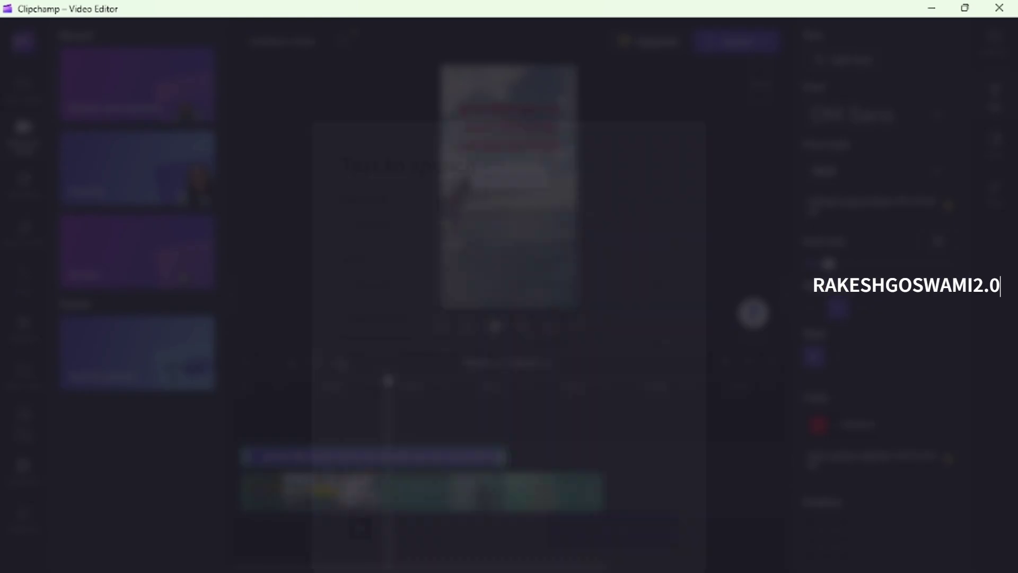
{"action": "type", "text": "डूब कर मेहनत करो अपने आज में, ताकि कल जब उभरो सबसे अलग निखरो ।"}
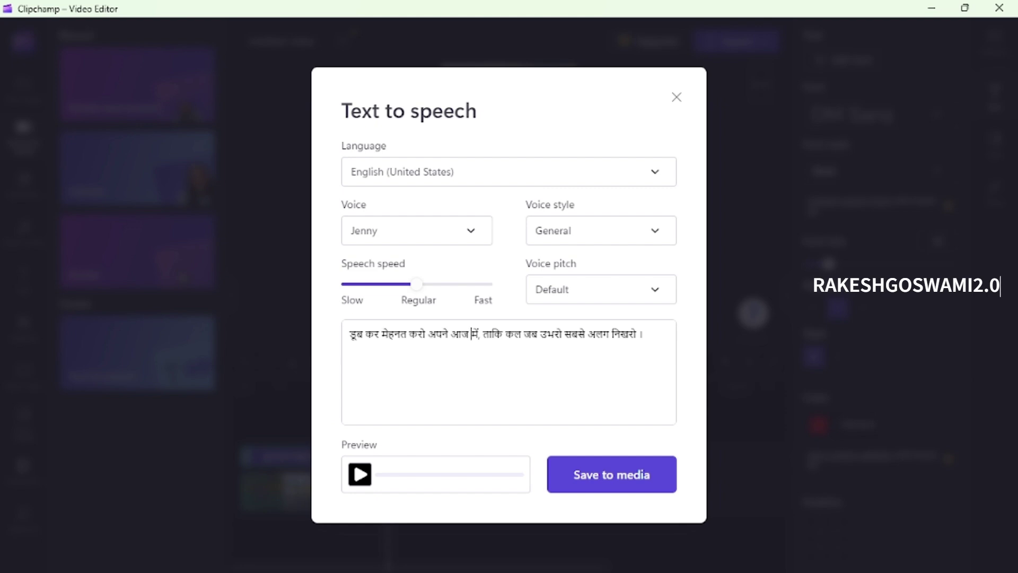
Break the speech script before "ताकि", add commas after "उभरो" and "करो", and add "Please subscribe" below the quote.
{"action": "key", "text": "Return"}
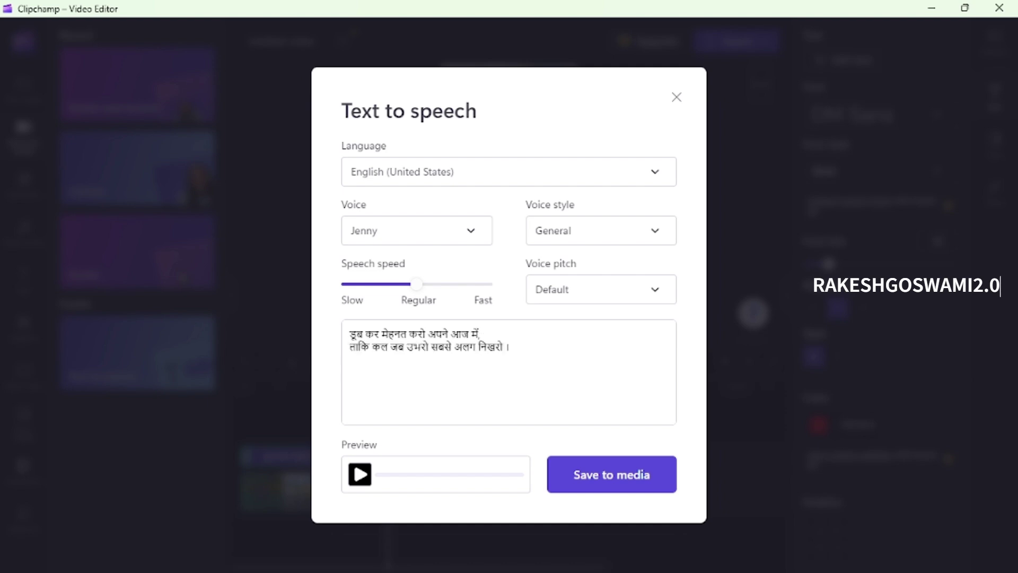
{"action": "type", "text": ","}
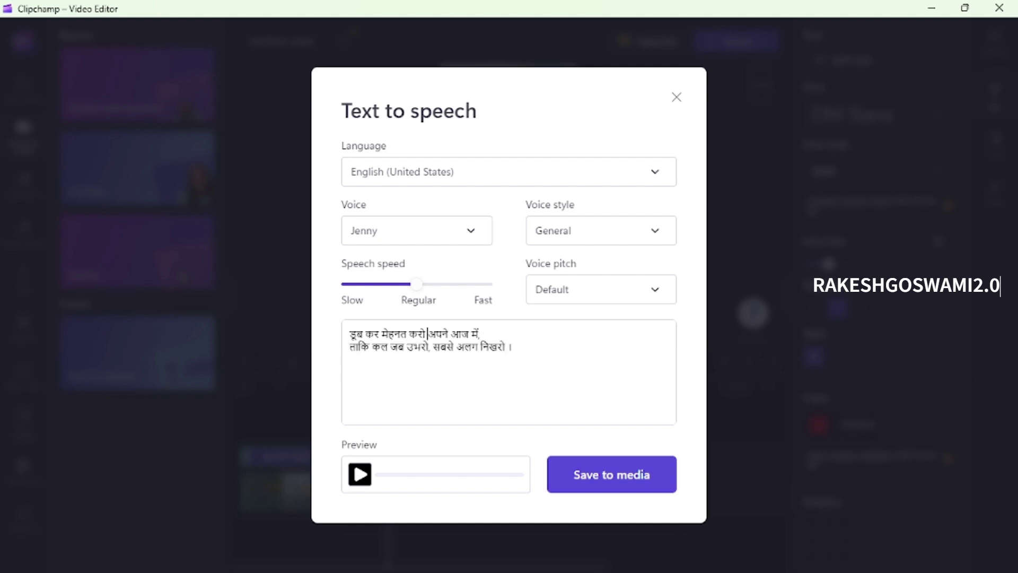
{"action": "type", "text": ","}
{"action": "type", "text": "lease subscribe"}
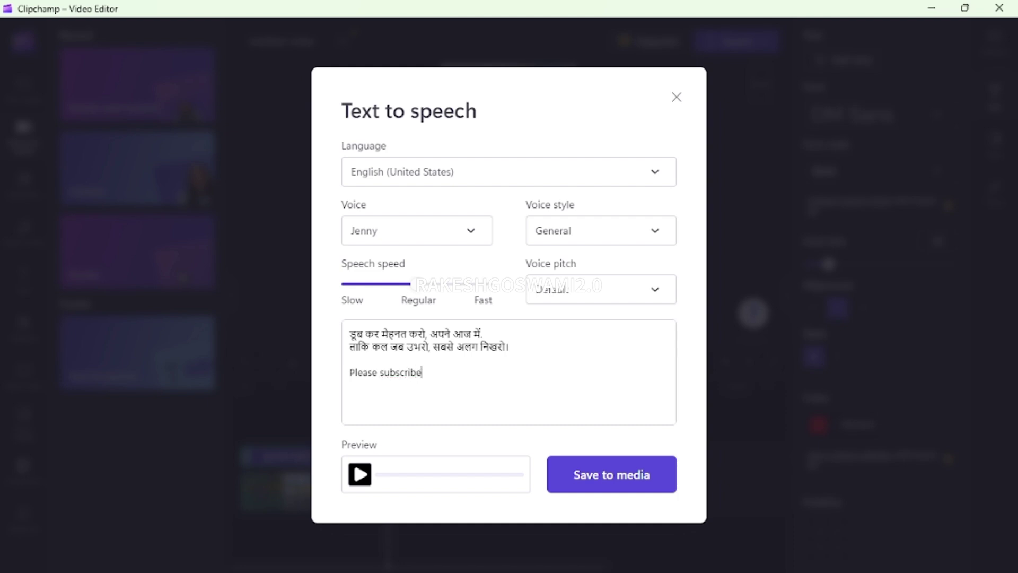
Change the text-to-speech language to Hindi (India).
{"action": "left_click", "coordinate": [417, 231]}
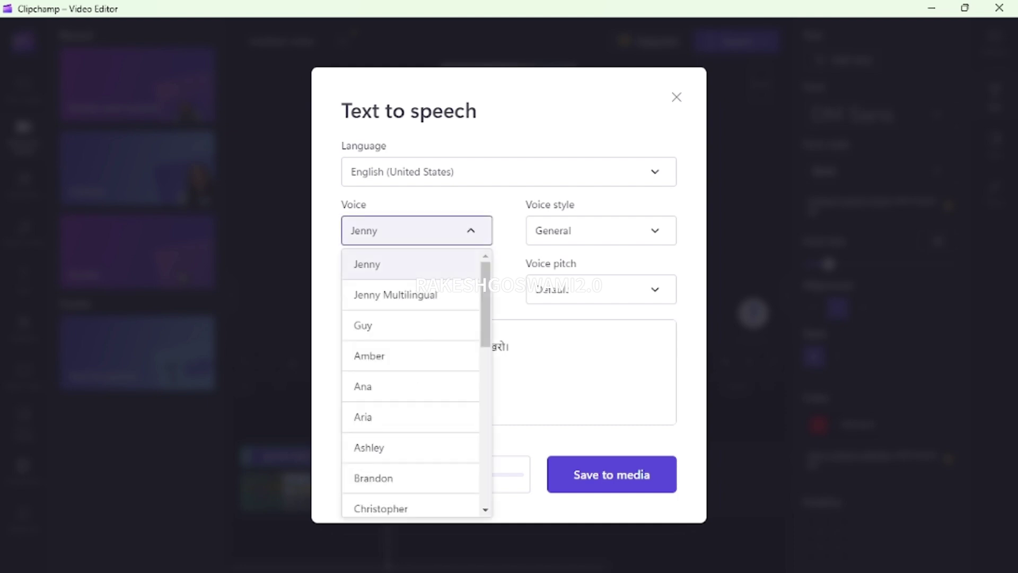
{"action": "left_click", "coordinate": [509, 172]}
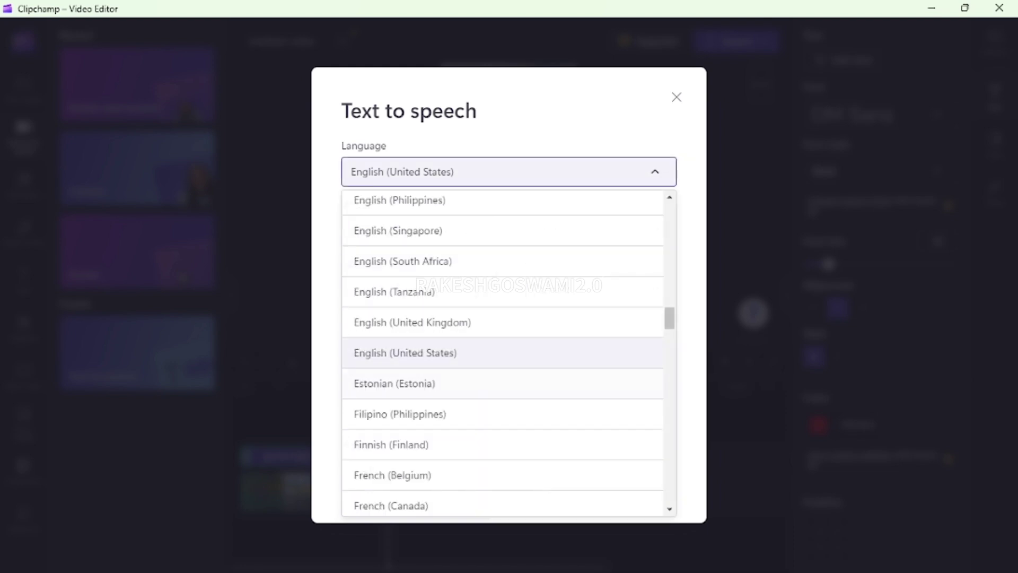
{"action": "scroll", "coordinate": [503, 255], "scroll_direction": "down", "scroll_amount": 10}
{"action": "scroll", "coordinate": [503, 255], "scroll_direction": "up", "scroll_amount": 3}
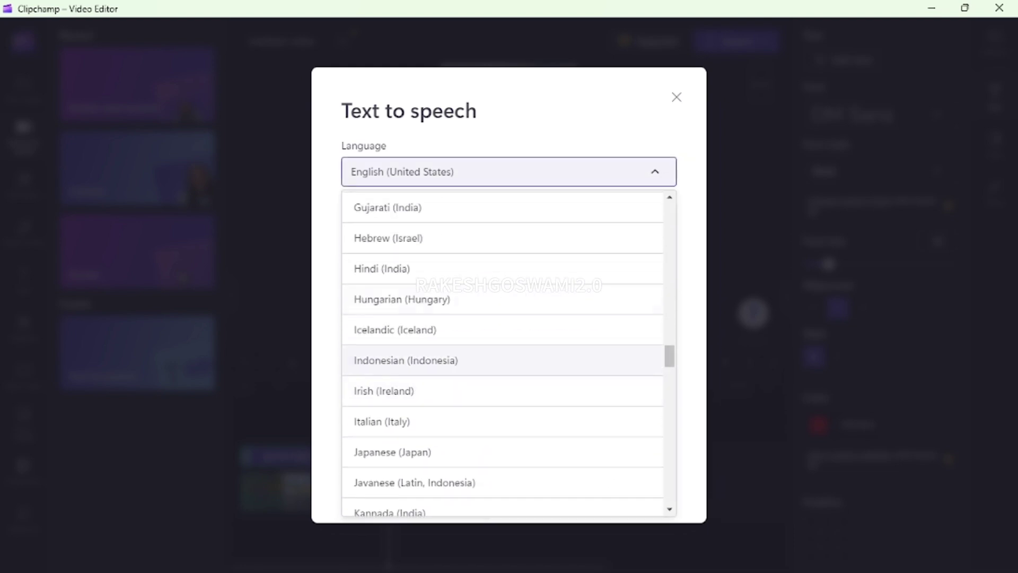
{"action": "left_click", "coordinate": [503, 266]}
Choose the Swara voice and play the speech preview.
{"action": "left_click", "coordinate": [417, 231]}
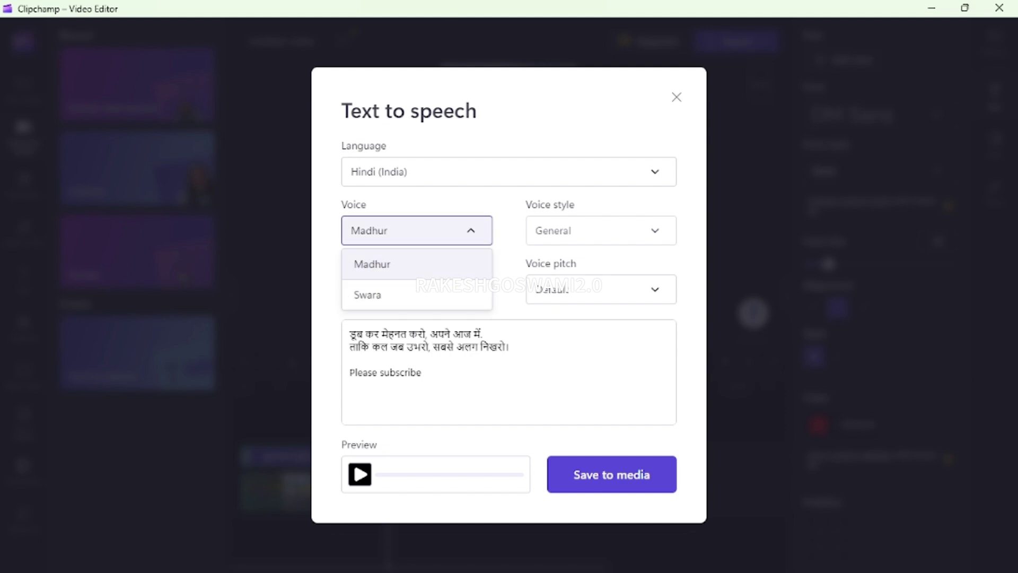
{"action": "left_click", "coordinate": [368, 295]}
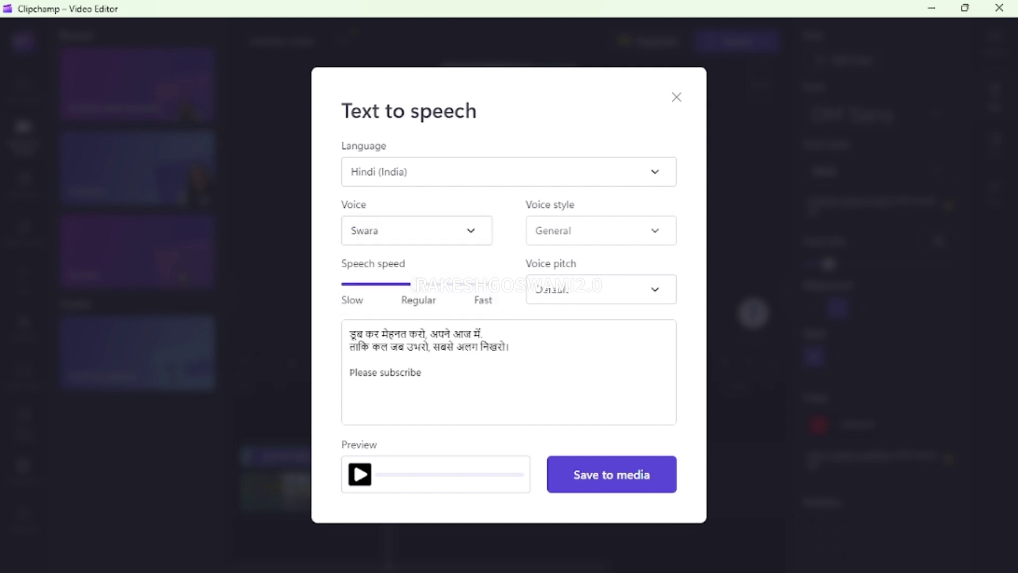
{"action": "left_click", "coordinate": [360, 474]}
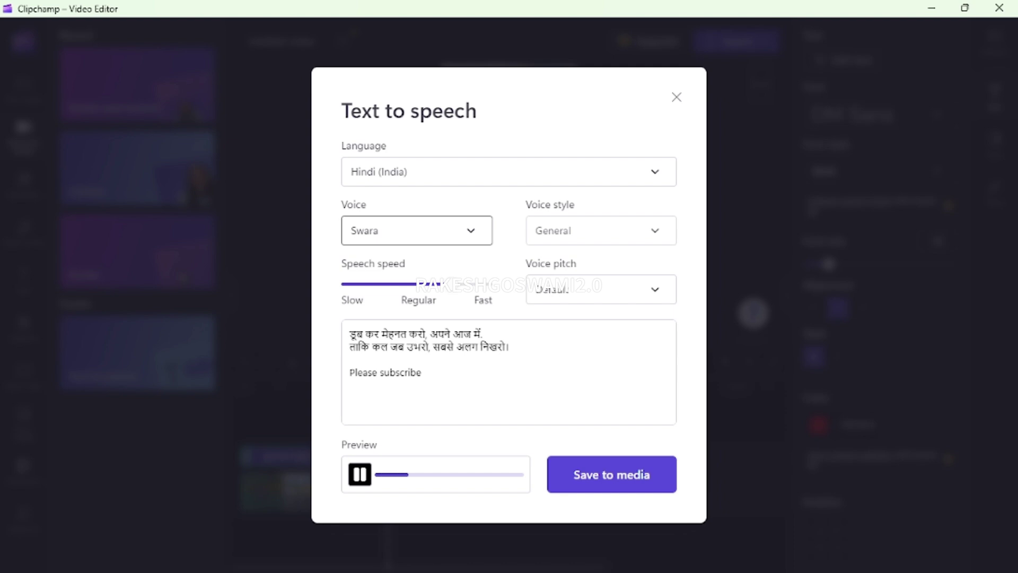
Switch the speech voice to Madhur and play the preview of the script.
{"action": "left_click", "coordinate": [417, 230]}
{"action": "left_click", "coordinate": [416, 263]}
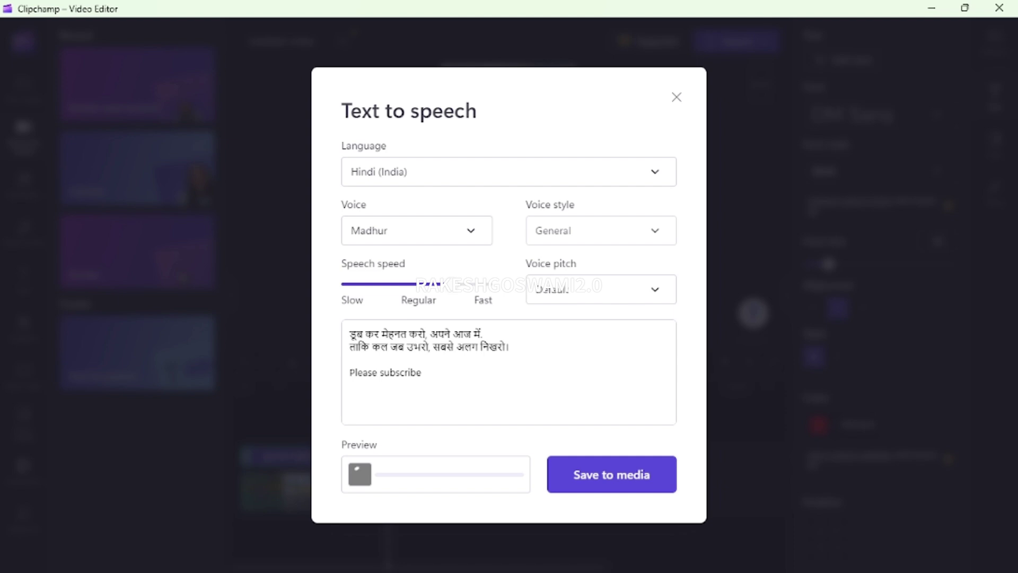
{"action": "key", "text": "Tab"}
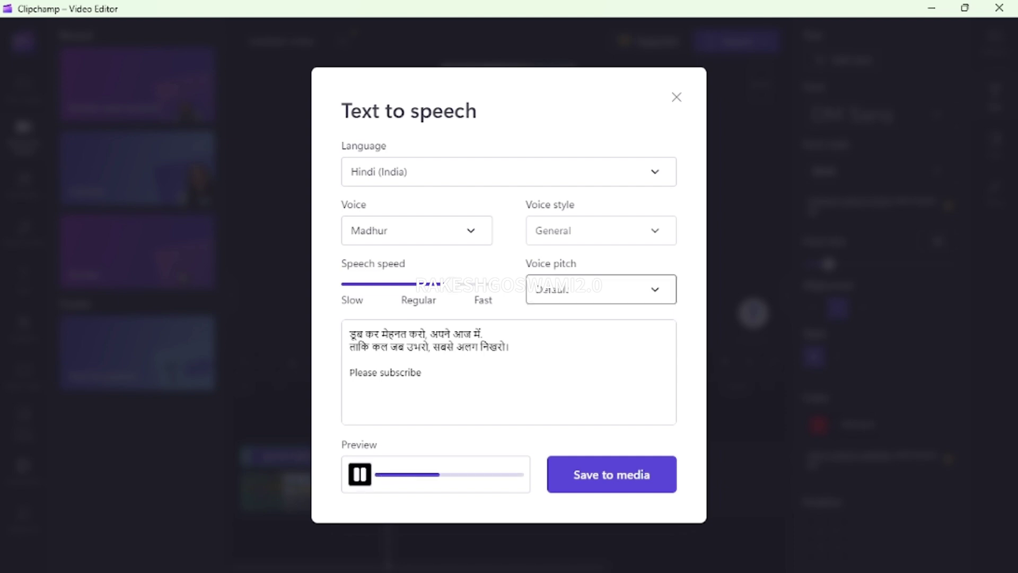
{"action": "key", "text": "Tab"}
{"action": "key", "text": "Tab"}
{"action": "key", "text": "Tab"}
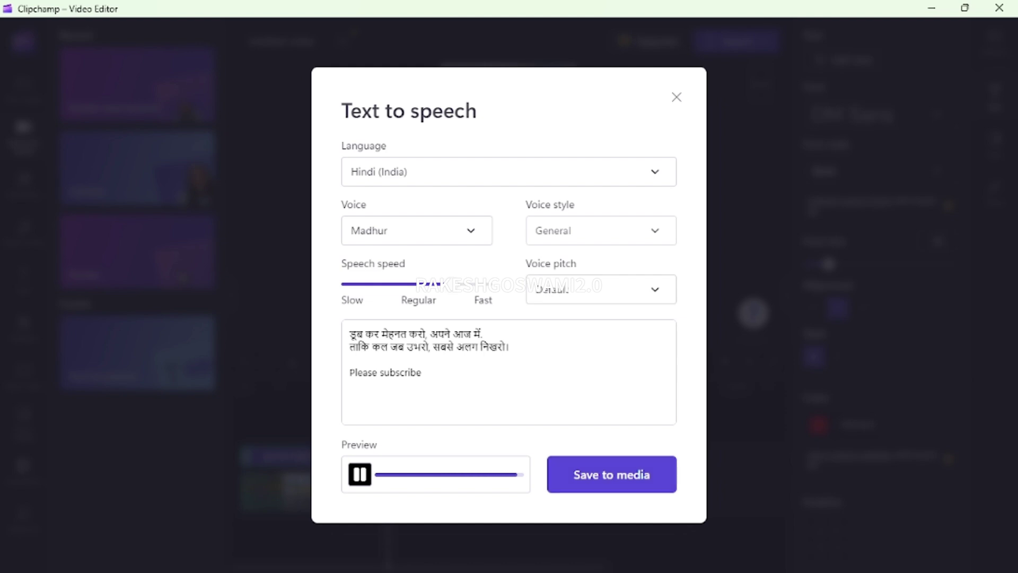
{"action": "left_click", "coordinate": [360, 474]}
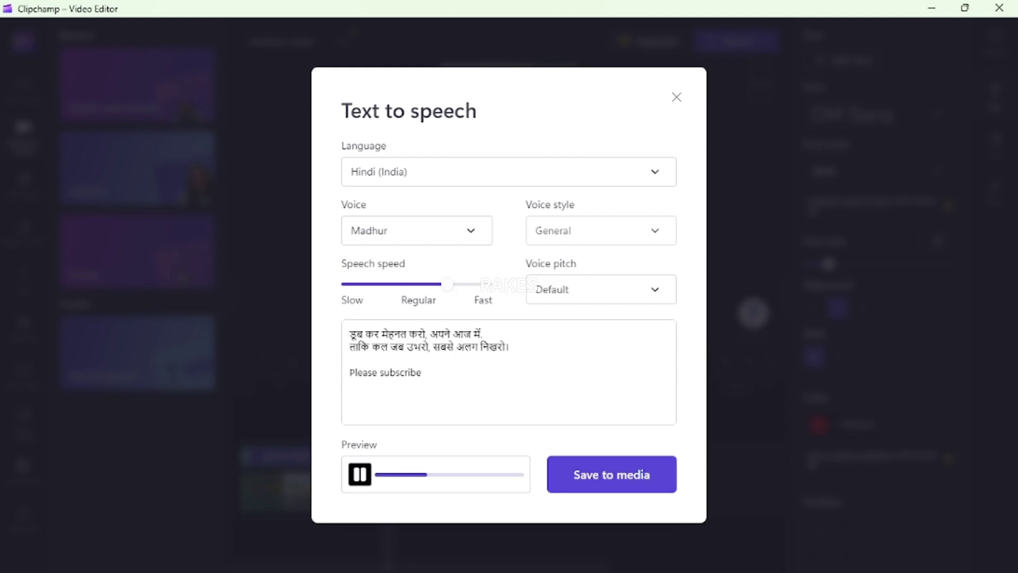
Slow the speech speed to slightly below Regular and set the voice pitch to Medium.
{"action": "left_click", "coordinate": [612, 474]}
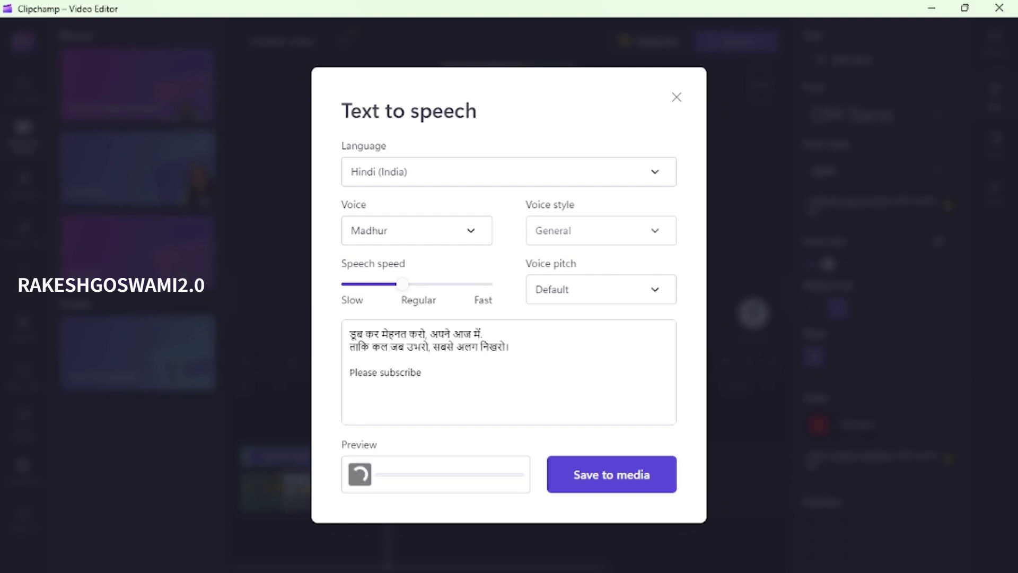
{"action": "left_click", "coordinate": [601, 290]}
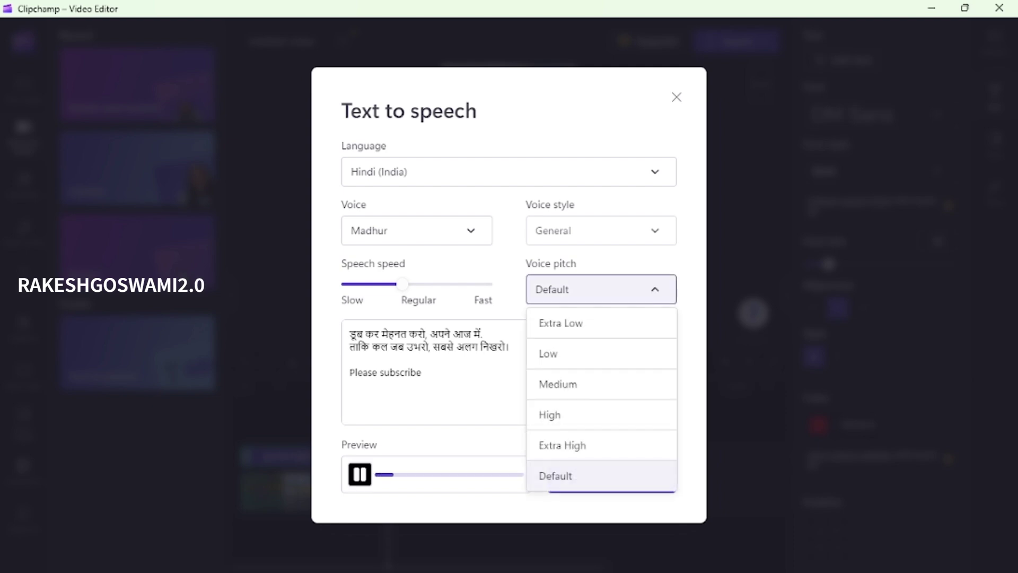
{"action": "left_click", "coordinate": [600, 384]}
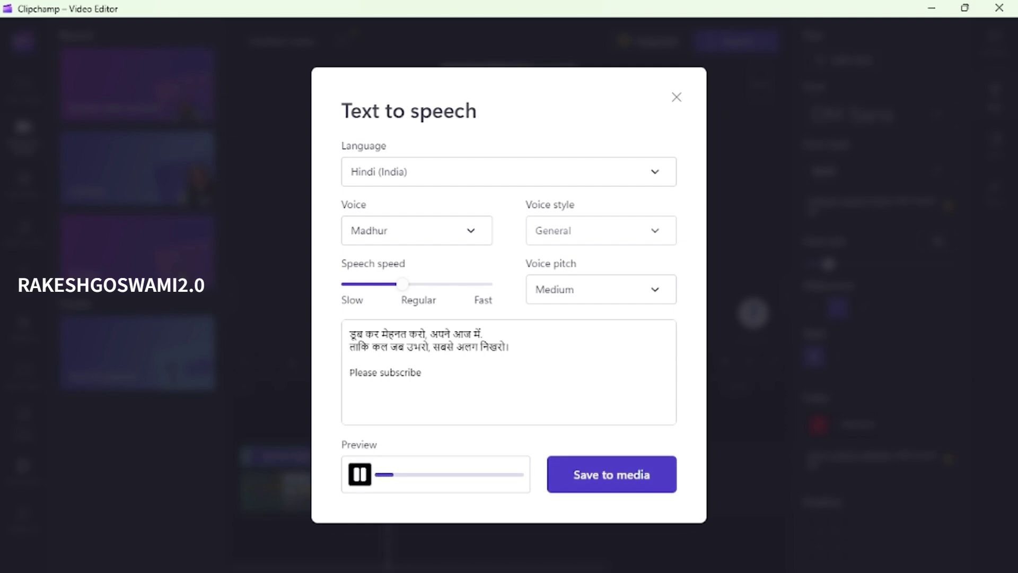
Save the voiceover to the media and place it at the start of the timeline between the quote text and the diving clip.
{"action": "left_click", "coordinate": [611, 474]}
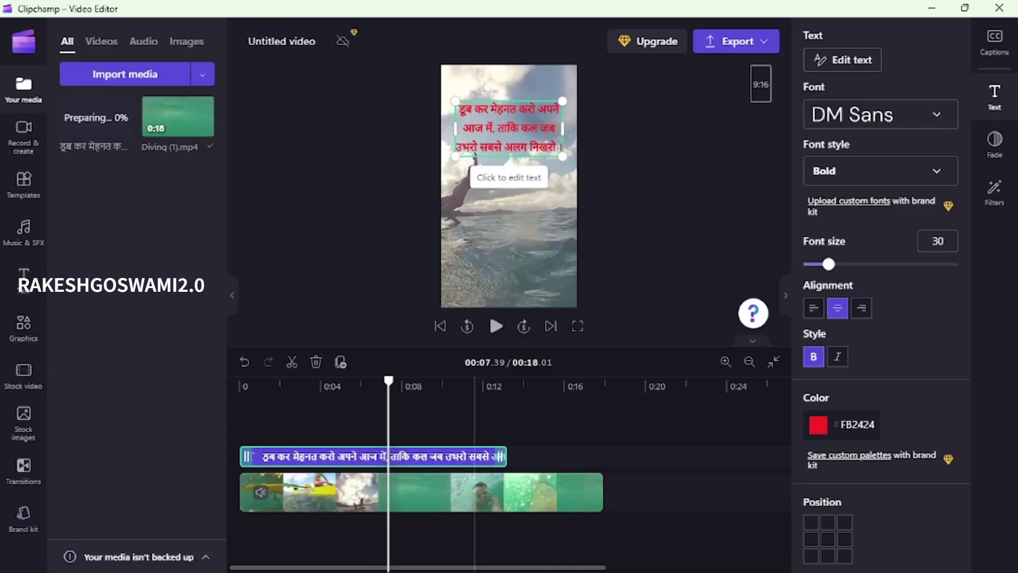
{"action": "mouse_move", "coordinate": [122, 127]}
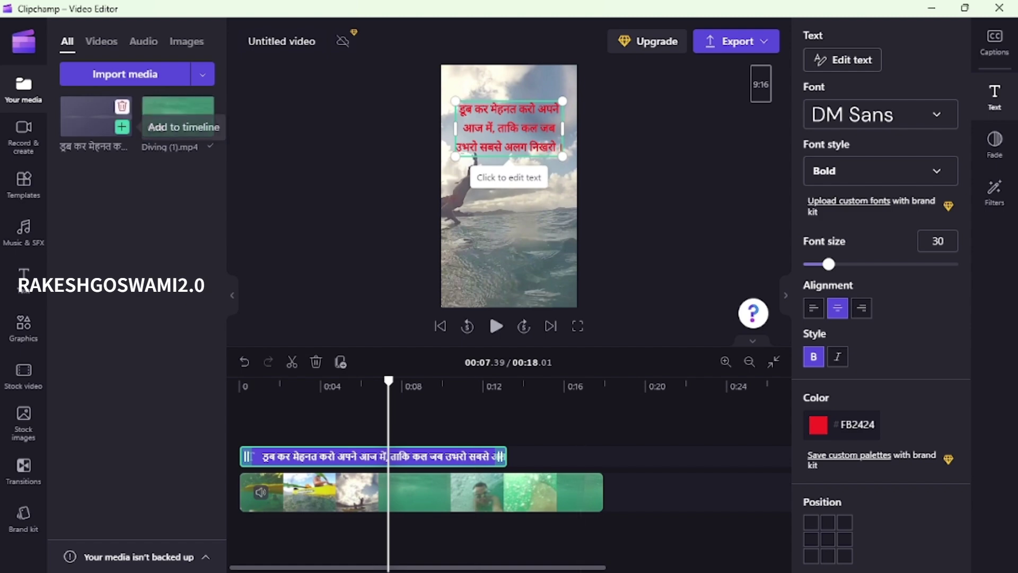
{"action": "mouse_move", "coordinate": [119, 124]}
{"action": "left_mouse_down"}
{"action": "mouse_move", "coordinate": [288, 377]}
{"action": "mouse_move", "coordinate": [301, 478]}
{"action": "left_mouse_up"}
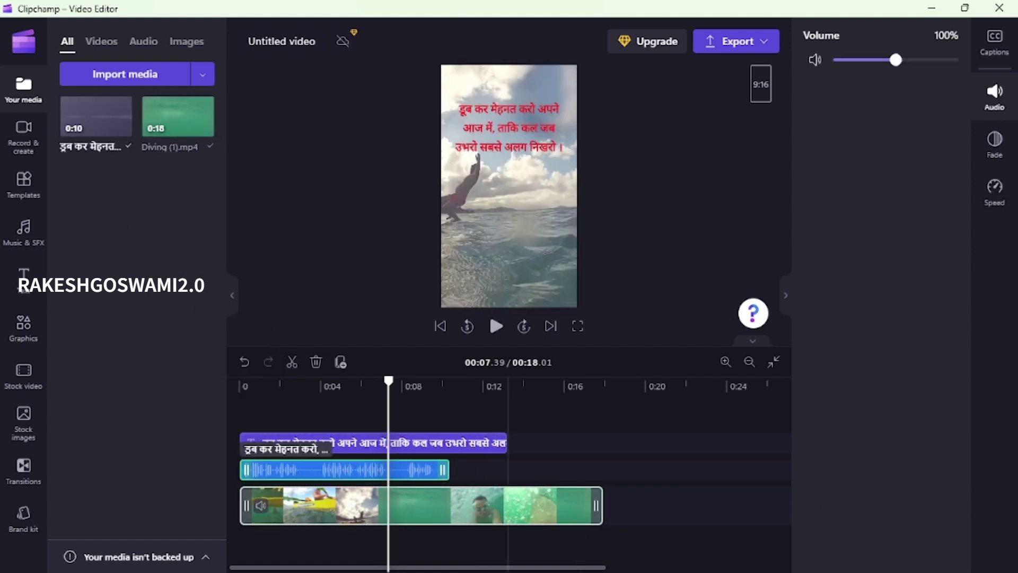
Trim the diving clip and the quote text to the end of the voiceover, at about 10.5 seconds.
{"action": "left_click_drag", "start_coordinate": [596, 505], "coordinate": [442, 505]}
{"action": "left_click_drag", "start_coordinate": [500, 443], "coordinate": [443, 442]}
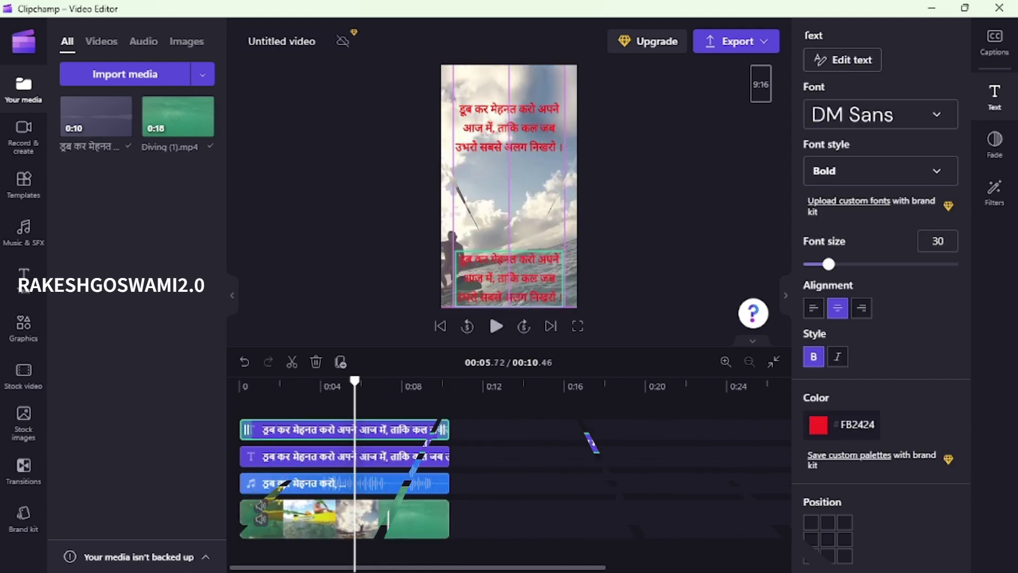
Turn a copy of the quote text into the channel handle at font size 12 low in the frame, and preview from the beginning.
{"action": "left_click", "coordinate": [509, 247]}
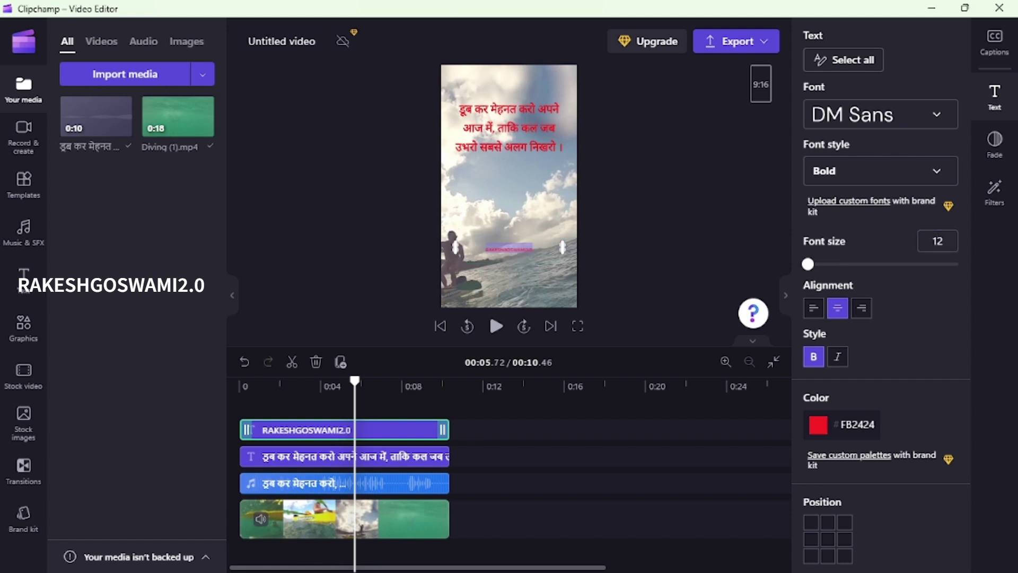
{"action": "left_click", "coordinate": [440, 326]}
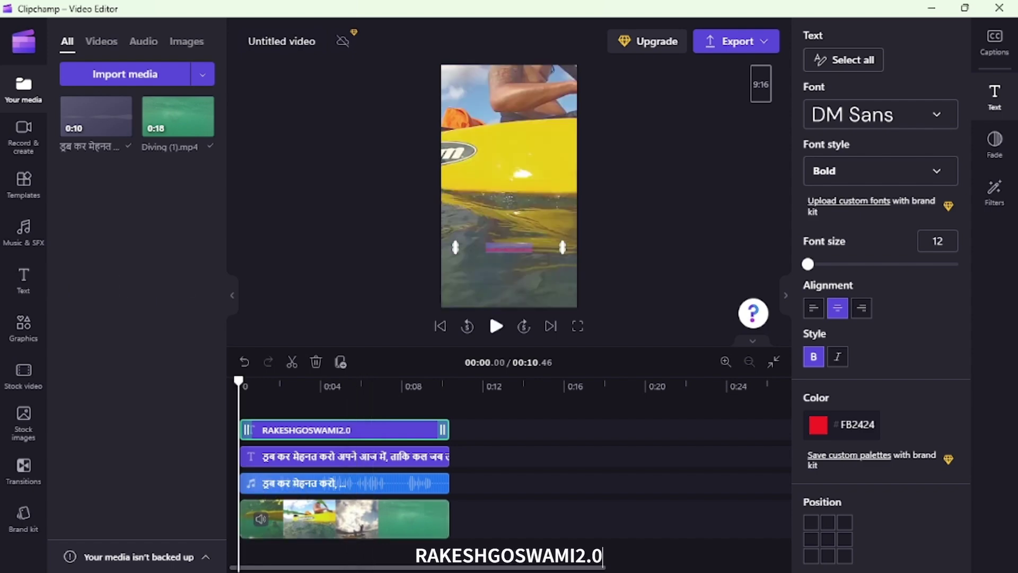
{"action": "key", "text": "space"}
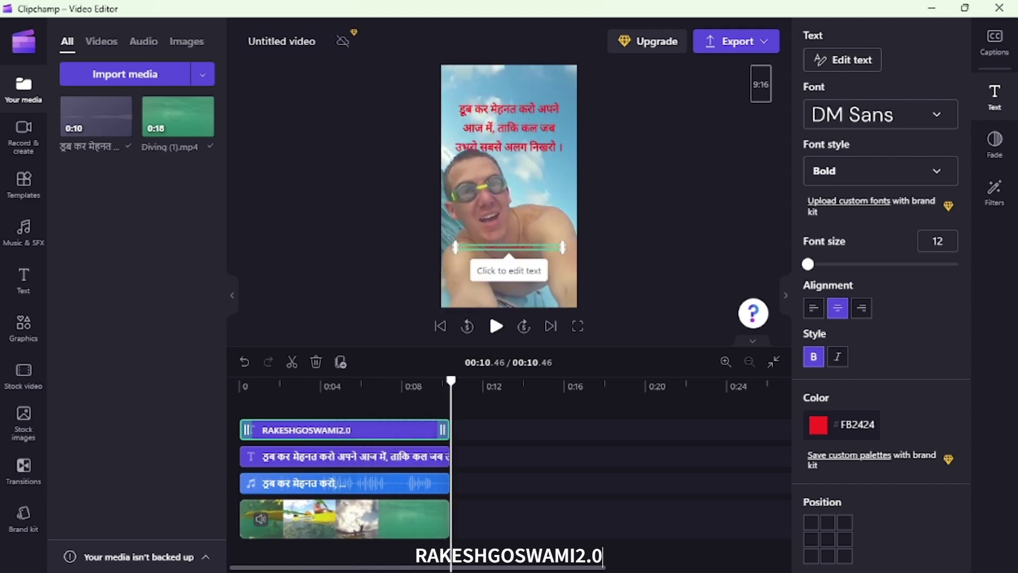
Export the finished video as an MP4 file.
{"action": "left_click", "coordinate": [736, 42]}
{"action": "left_click", "coordinate": [658, 239]}
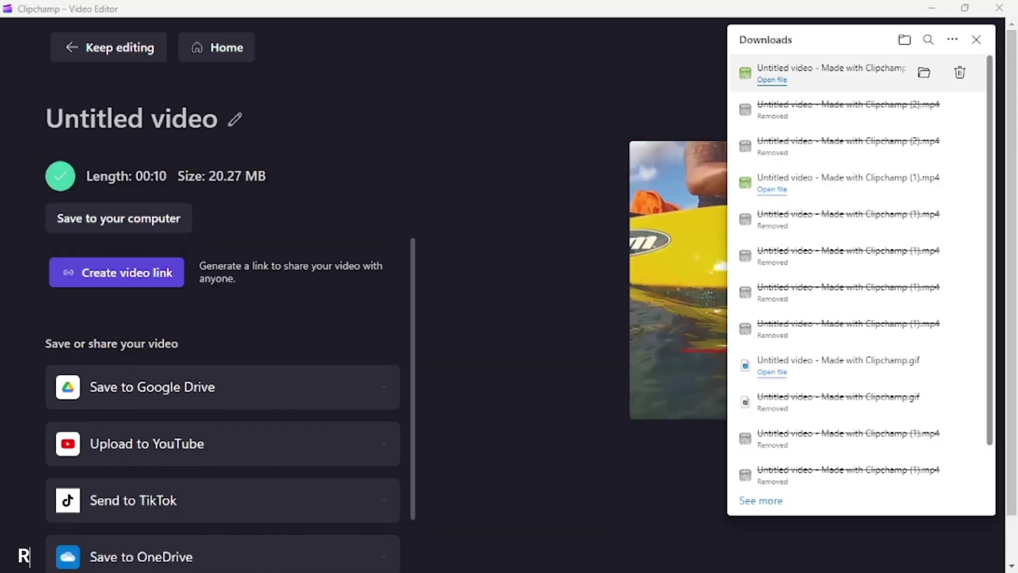
Open the exported video in GOM Player, watch it full screen and close the player.
{"action": "left_click", "coordinate": [772, 80]}
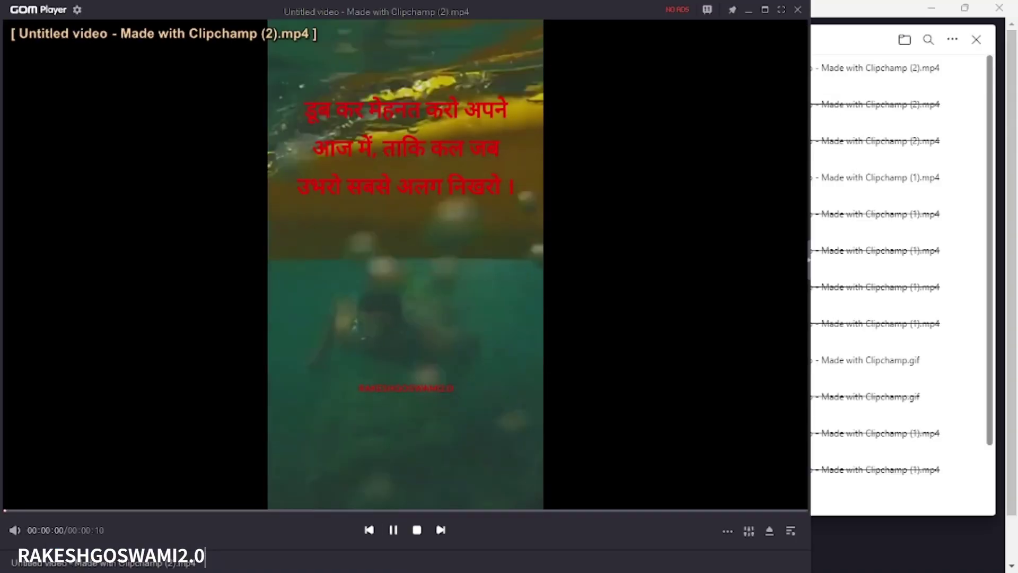
{"action": "left_click", "coordinate": [779, 8]}
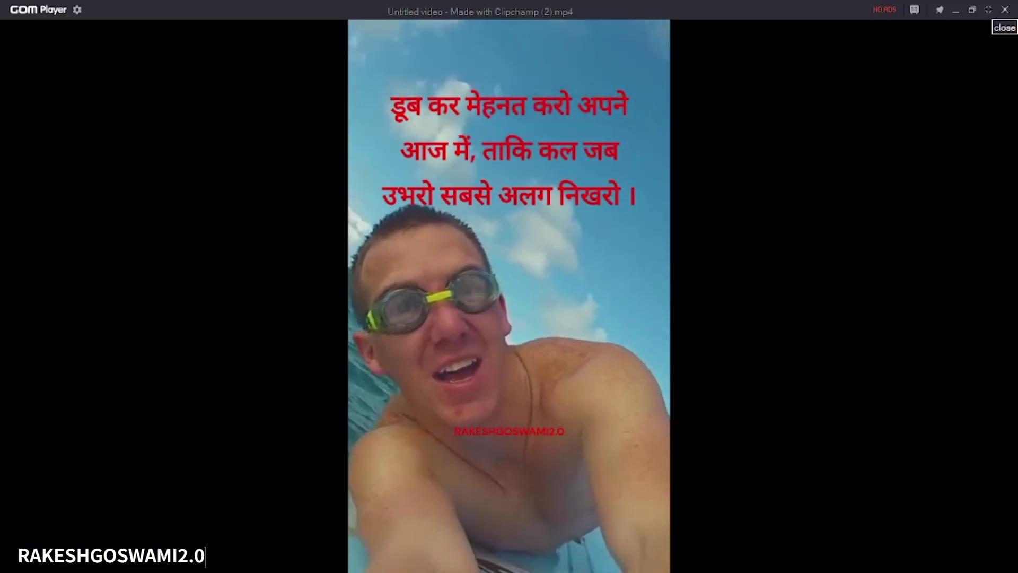
{"action": "left_click", "coordinate": [1008, 8]}
{"action": "key", "text": "Escape"}
{"action": "key", "text": "alt+Tab"}
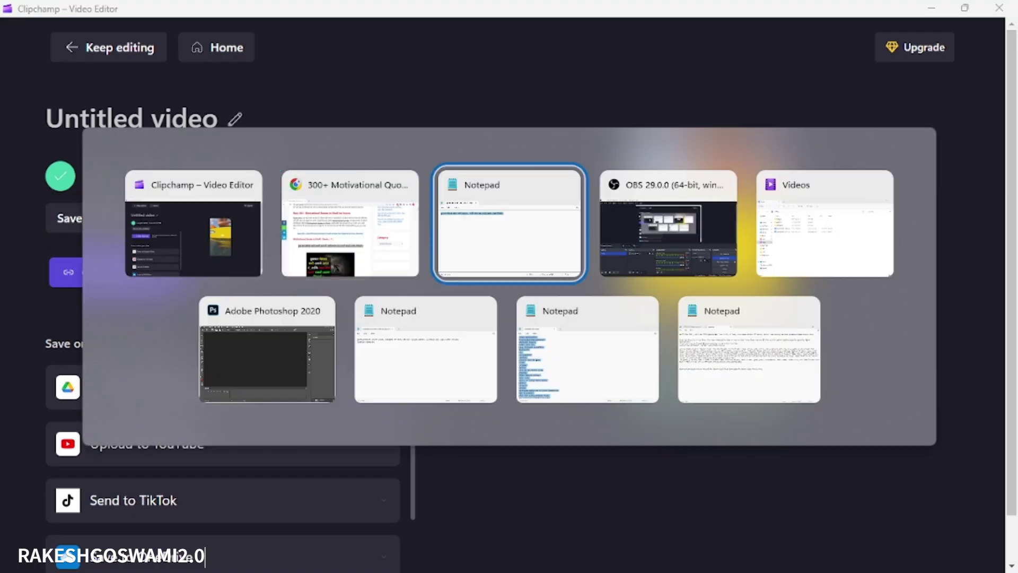